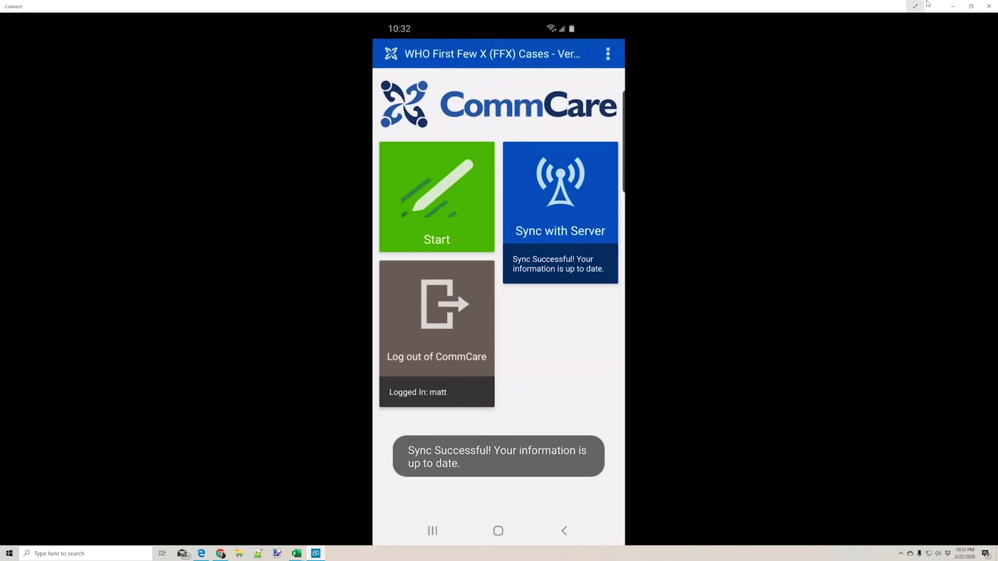
- Hide the phone mirror window and open Data > Export Form Data in CommCare HQ
{"action": "left_click", "coordinate": [952, 6]}
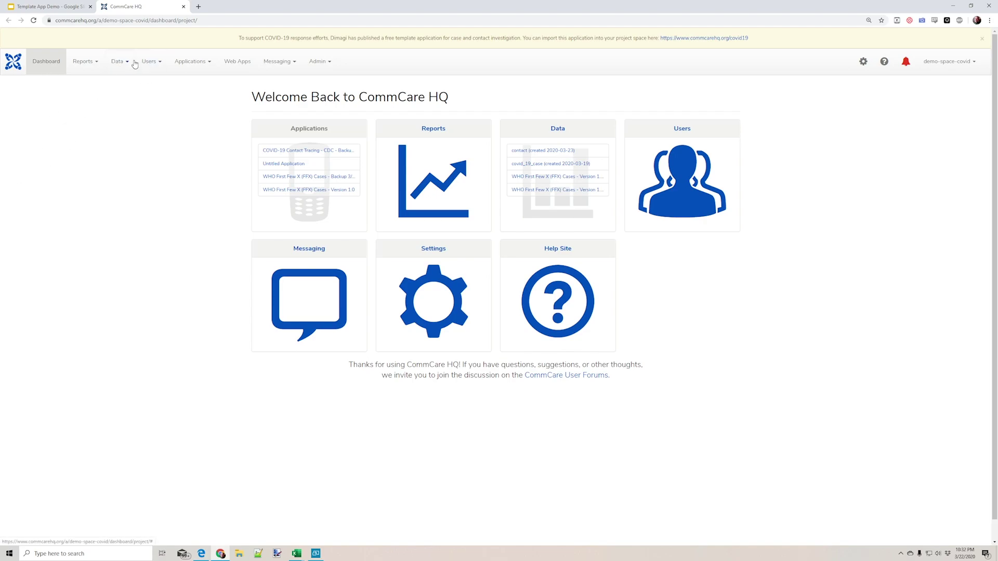
{"action": "left_click", "coordinate": [117, 65]}
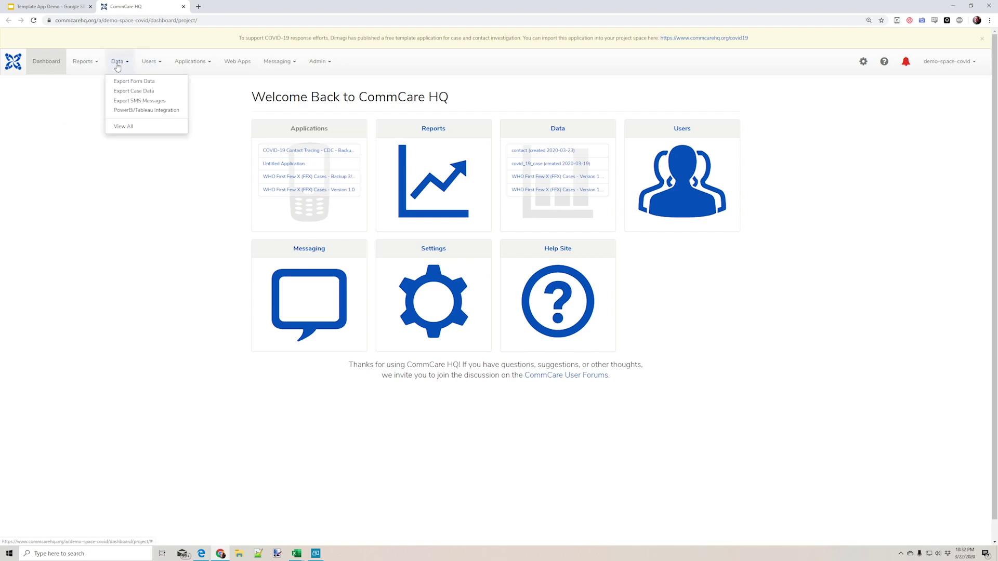
{"action": "left_click", "coordinate": [138, 83]}
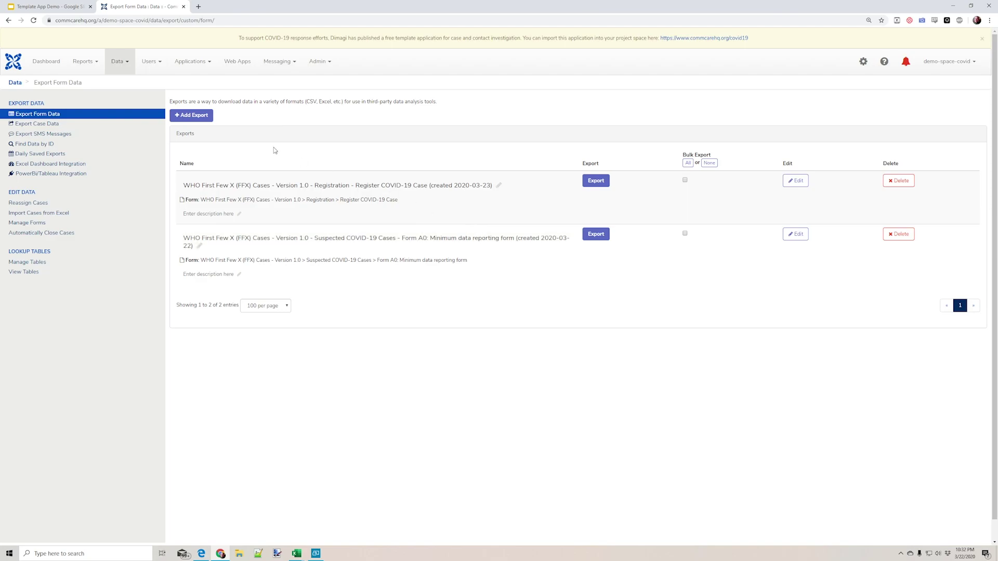
- Add a form export for FFX Cases Version 1.0, Confirmed COVID-19 Cases, Form A1: Case initial reporting form
{"action": "left_click", "coordinate": [201, 115]}
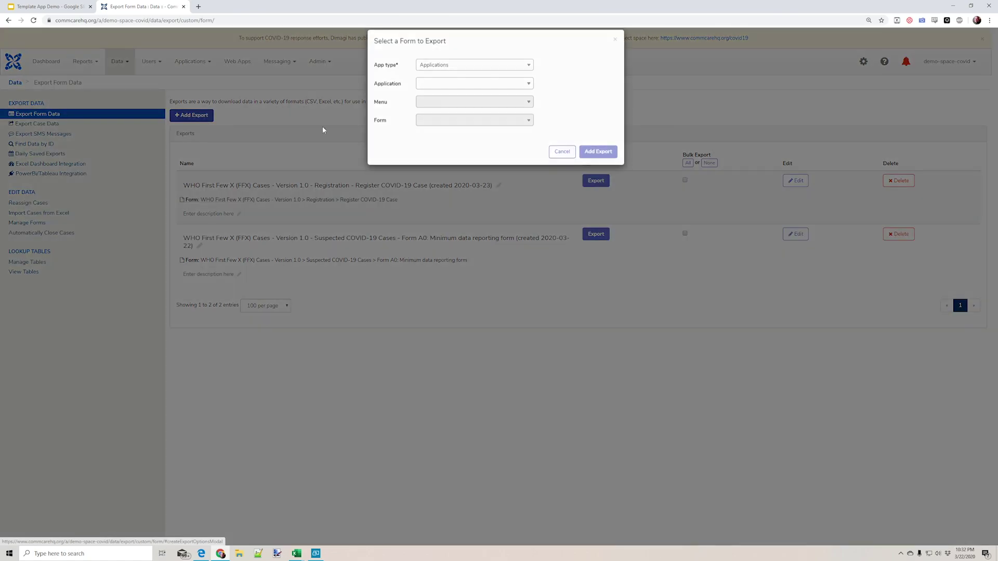
{"action": "left_click", "coordinate": [426, 94]}
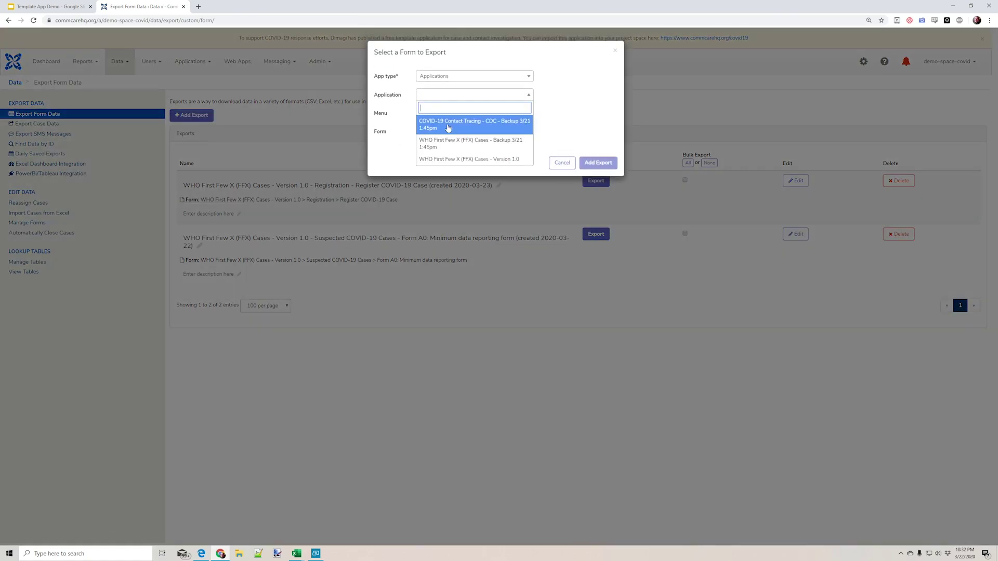
{"action": "left_click", "coordinate": [467, 161]}
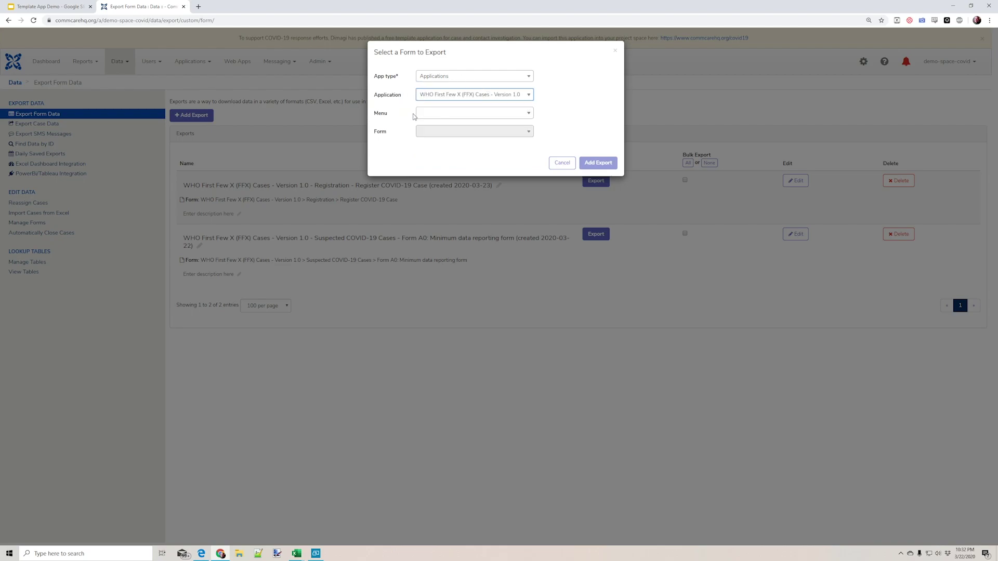
{"action": "left_click", "coordinate": [440, 114]}
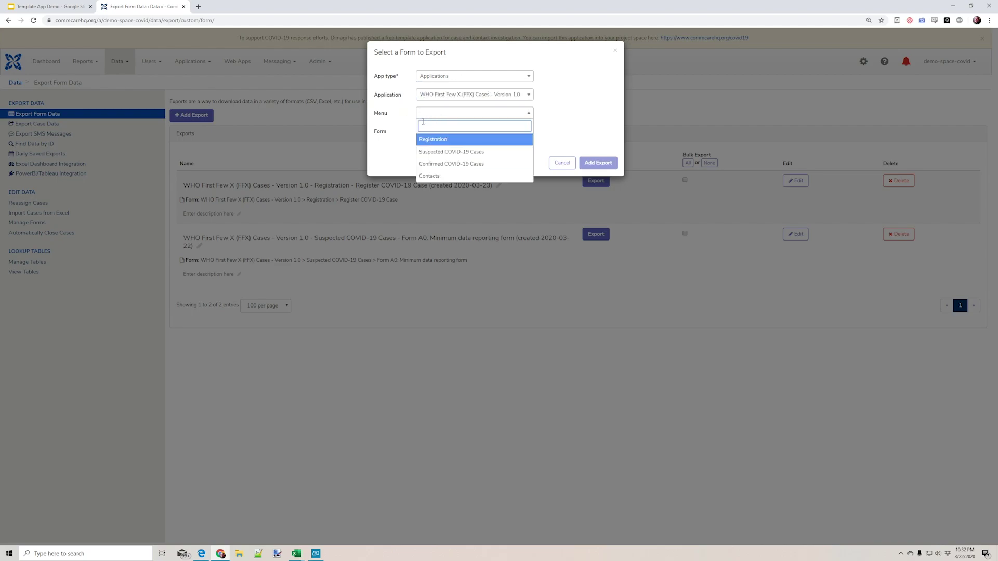
{"action": "left_click", "coordinate": [459, 163]}
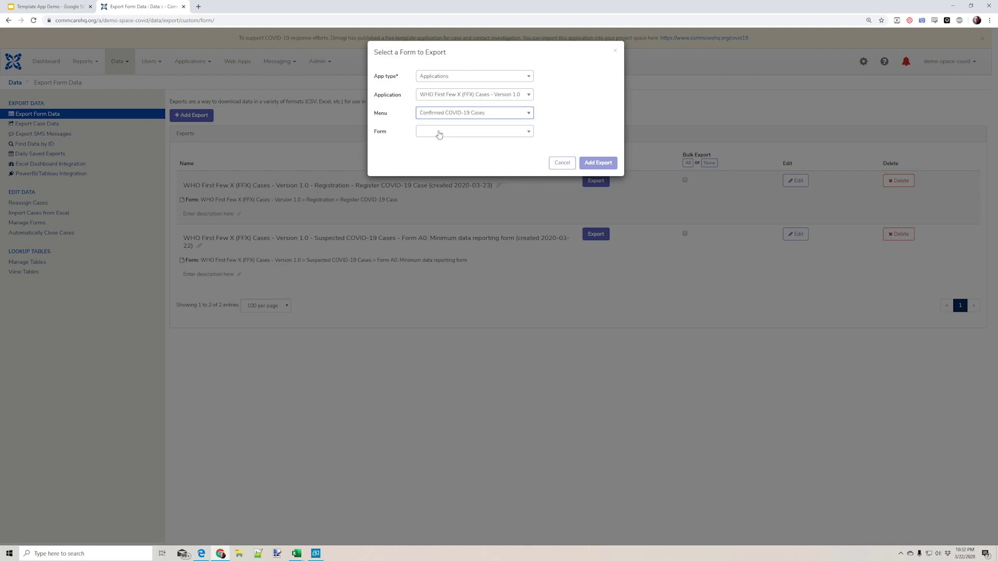
{"action": "left_click", "coordinate": [437, 133]}
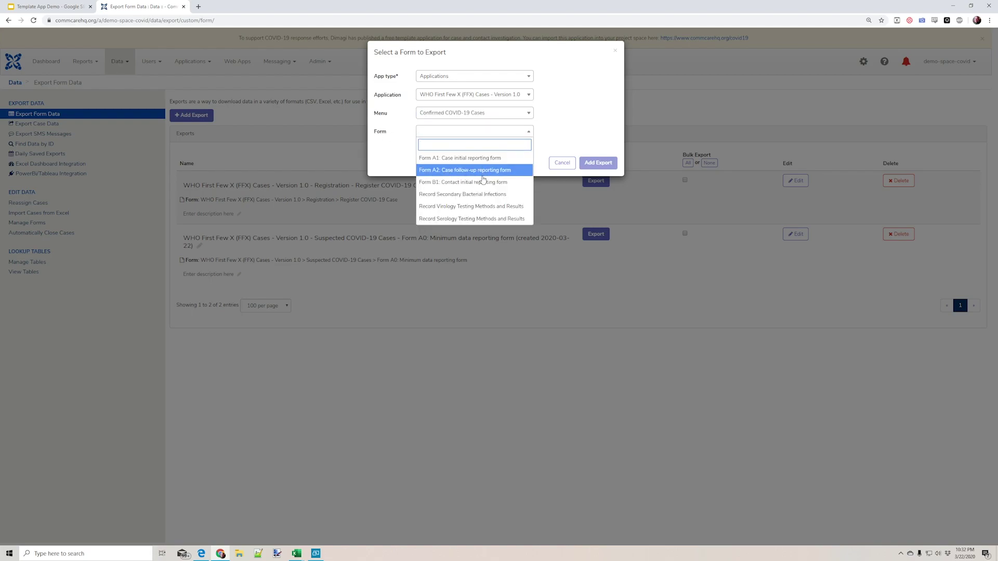
{"action": "left_click", "coordinate": [470, 161]}
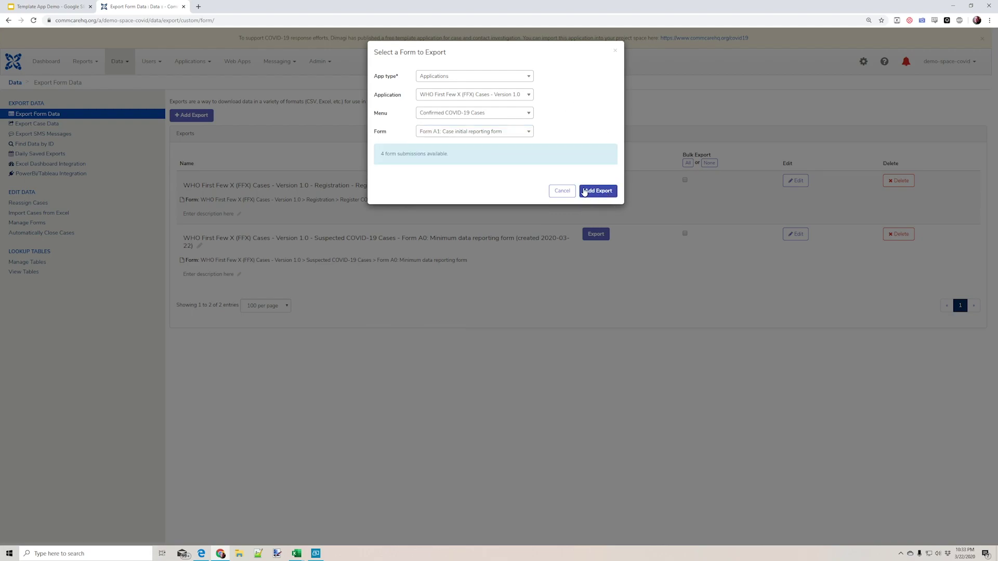
{"action": "left_click", "coordinate": [608, 191]}
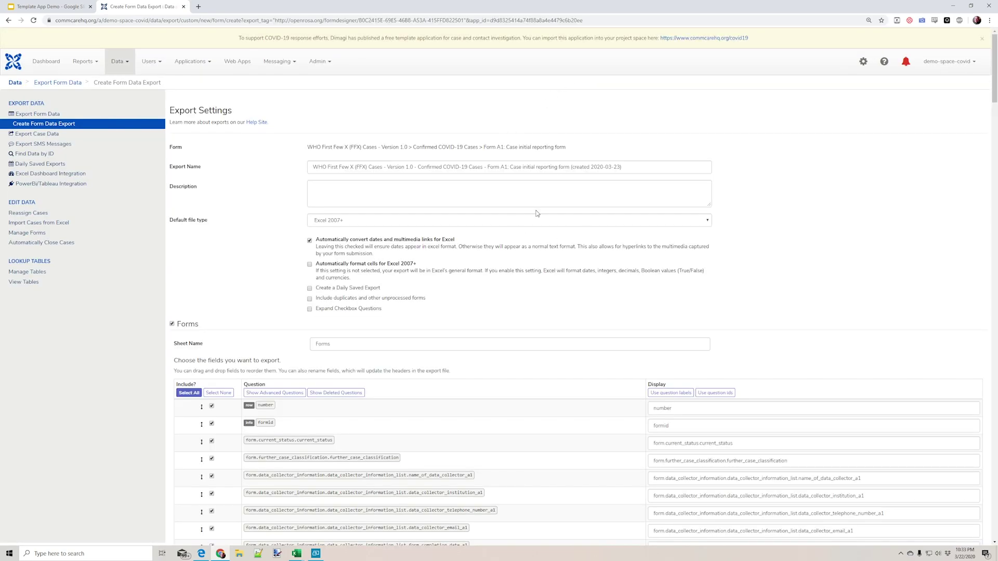
- Keep Excel 2007+ as the export file type and turn on automatic cell formatting
{"action": "scroll", "coordinate": [546, 228], "scroll_direction": "down", "scroll_amount": 3}
{"action": "scroll", "coordinate": [364, 167], "scroll_direction": "up", "scroll_amount": 2}
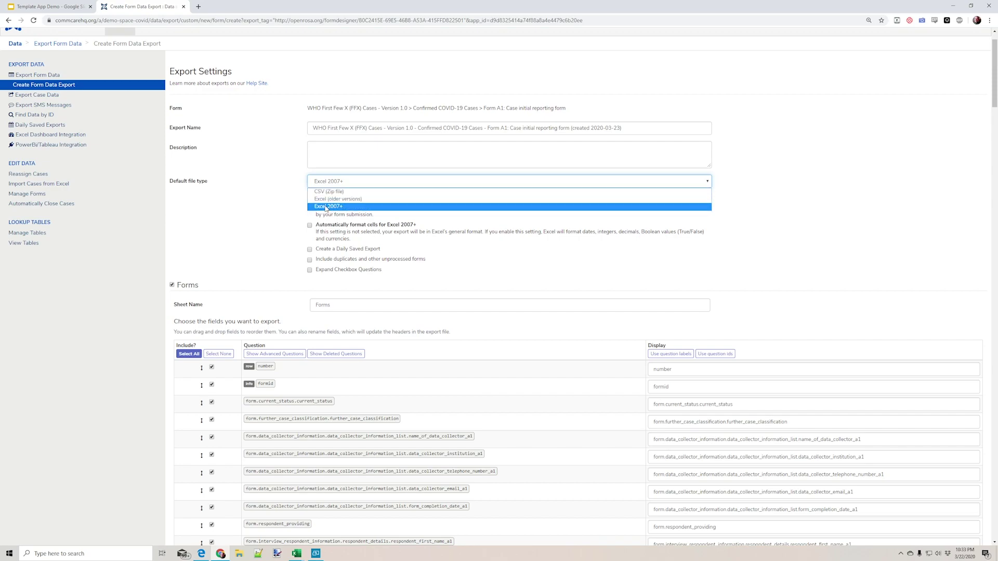
{"action": "left_click", "coordinate": [326, 207]}
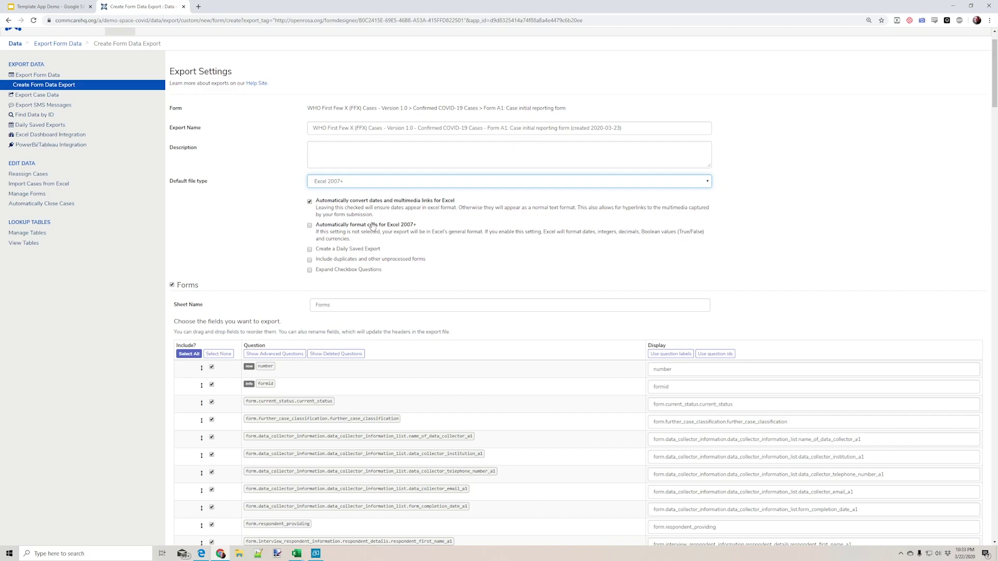
{"action": "left_click", "coordinate": [321, 228]}
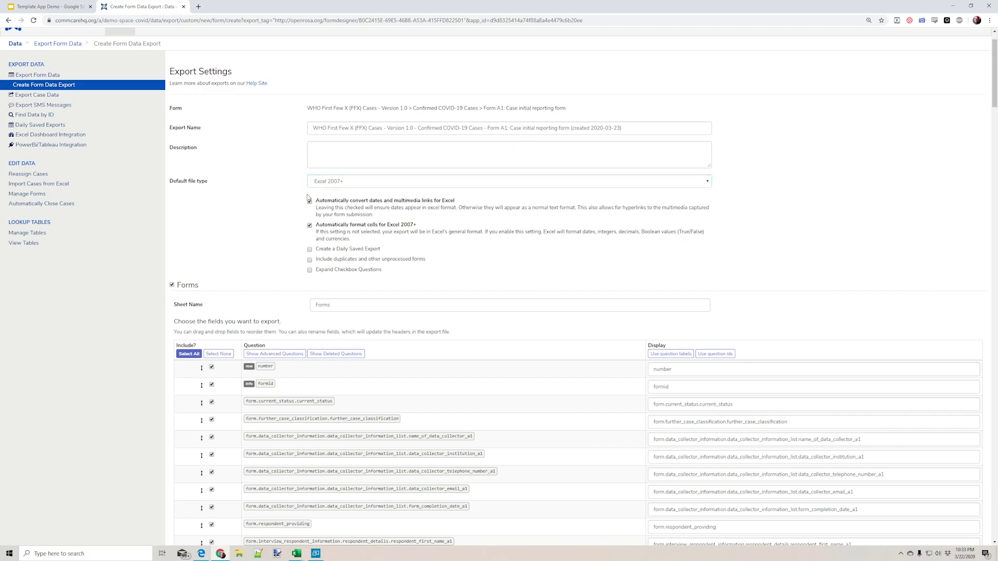
- Reselect all export fields and move further_case_classification above current_status
{"action": "scroll", "coordinate": [390, 242], "scroll_direction": "down", "scroll_amount": 3}
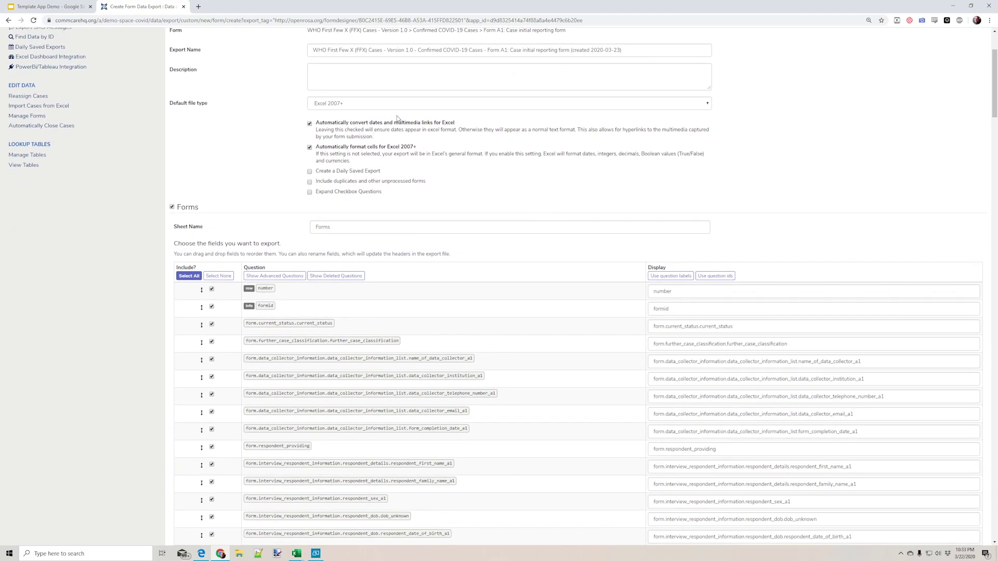
{"action": "scroll", "coordinate": [382, 165], "scroll_direction": "down", "scroll_amount": 2}
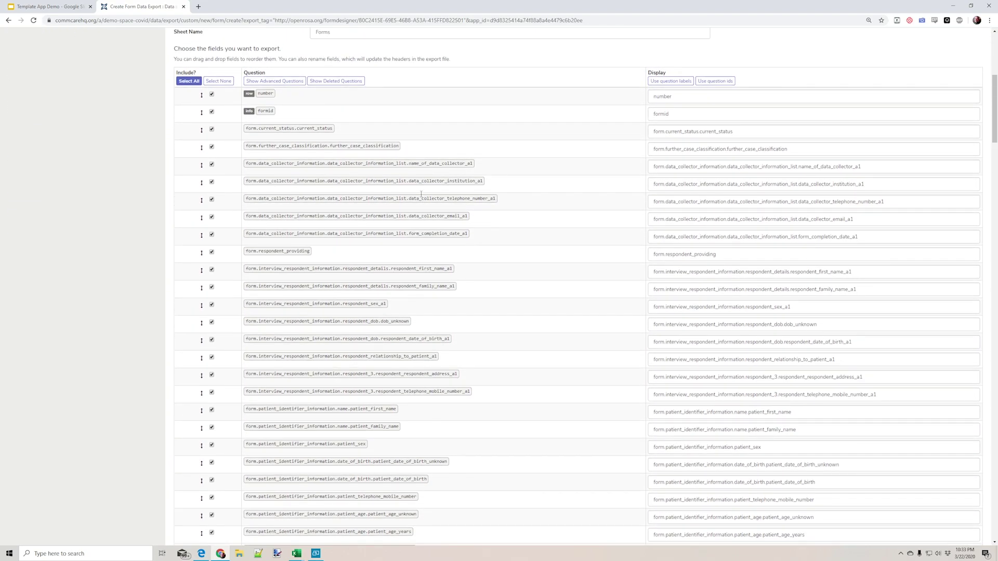
{"action": "left_click", "coordinate": [219, 81]}
{"action": "scroll", "coordinate": [440, 165], "scroll_direction": "down", "scroll_amount": 5}
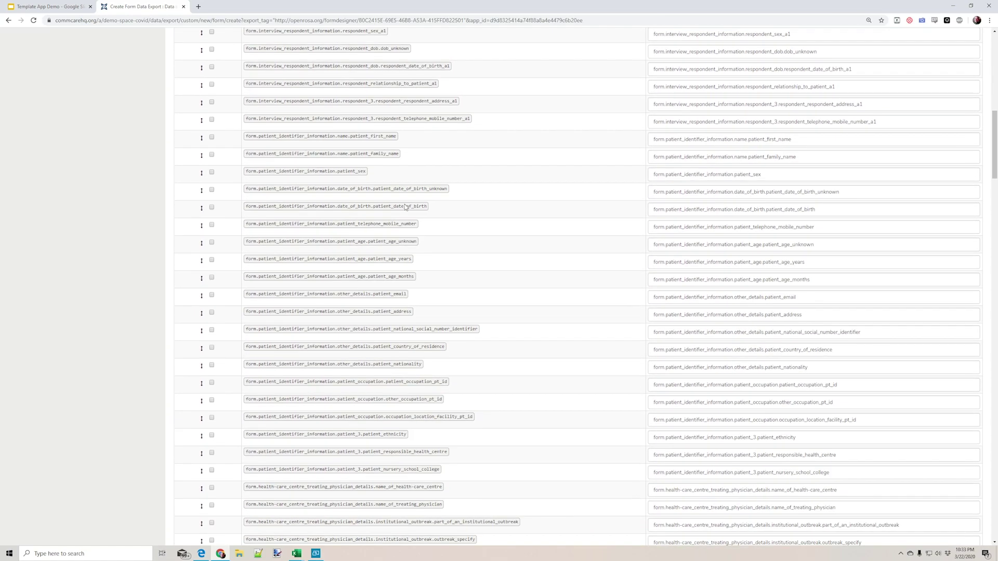
{"action": "scroll", "coordinate": [257, 139], "scroll_direction": "up", "scroll_amount": 5}
{"action": "scroll", "coordinate": [257, 139], "scroll_direction": "up", "scroll_amount": 2}
{"action": "left_click", "coordinate": [187, 198]}
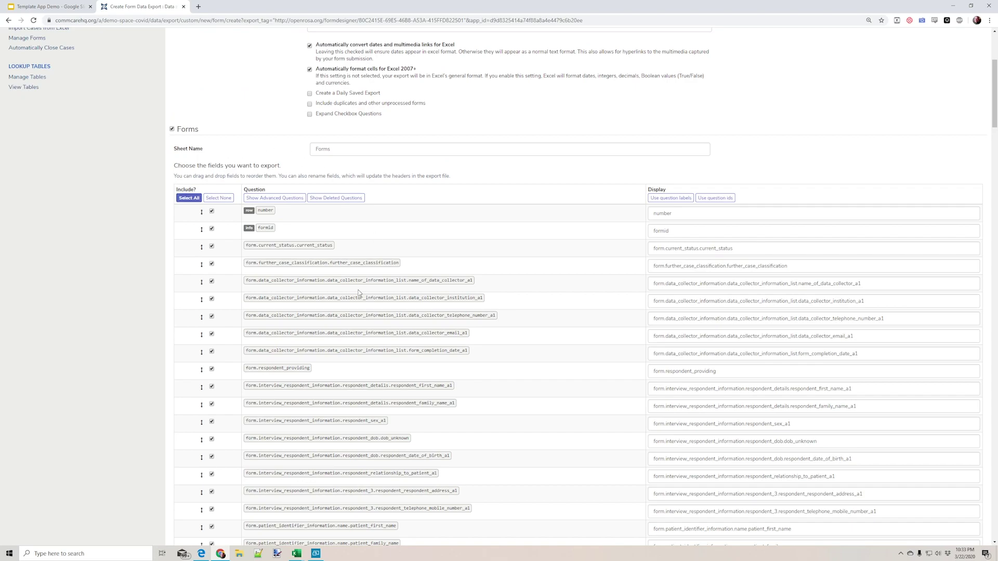
{"action": "scroll", "coordinate": [343, 260], "scroll_direction": "down", "scroll_amount": 2}
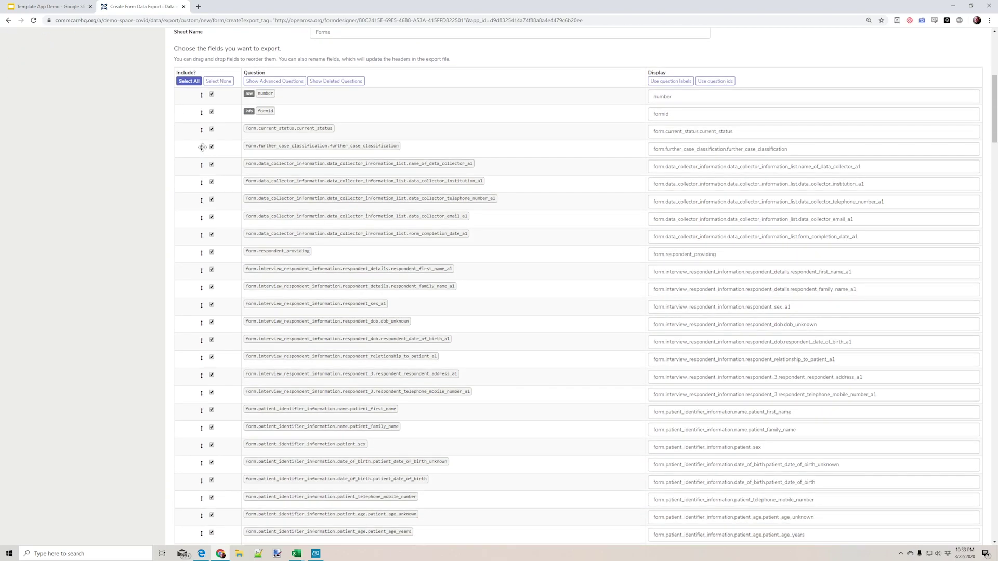
{"action": "left_click_drag", "start_coordinate": [203, 147], "coordinate": [210, 166]}
{"action": "scroll", "coordinate": [503, 270], "scroll_direction": "down", "scroll_amount": 12}
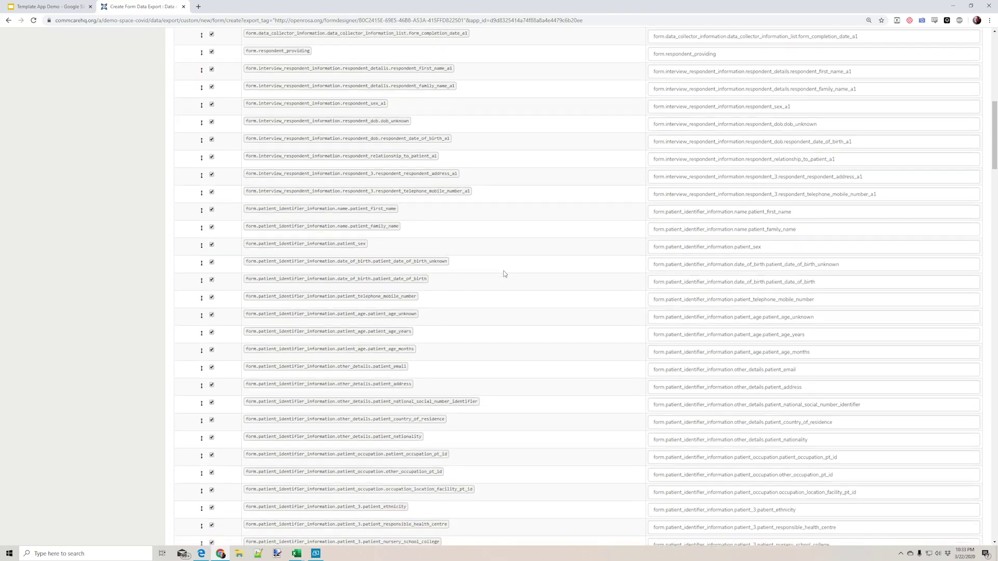
{"action": "scroll", "coordinate": [505, 265], "scroll_direction": "down", "scroll_amount": 3}
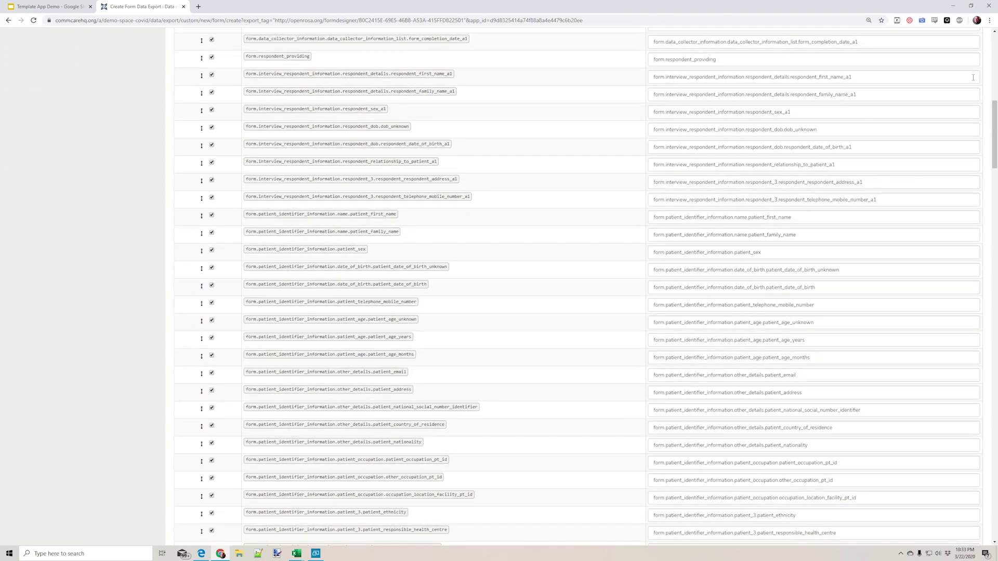
{"action": "left_click_drag", "start_coordinate": [995, 109], "coordinate": [995, 481]}
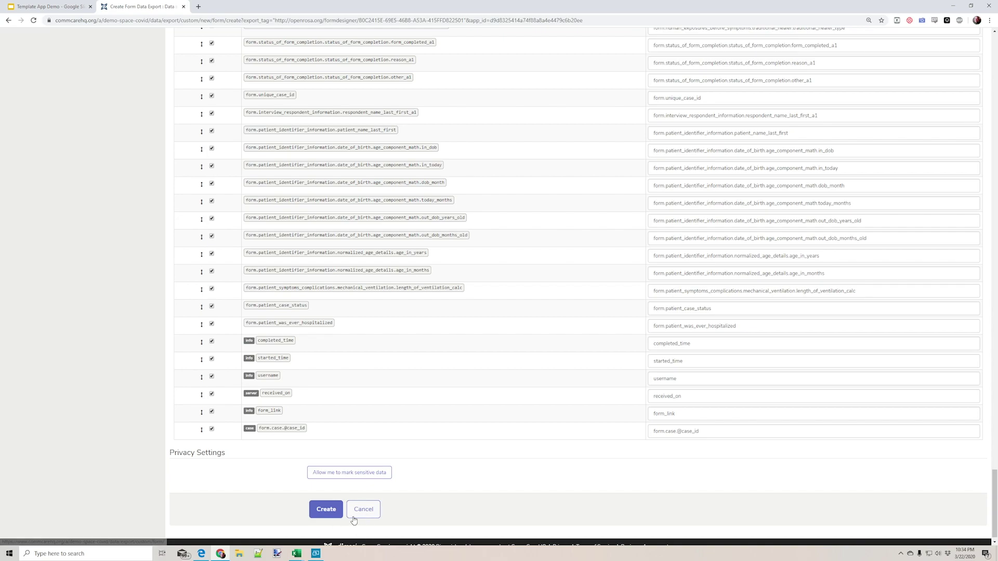
- Save the Form A1 export and start a bulk export of the chosen form exports
{"action": "left_click", "coordinate": [331, 514]}
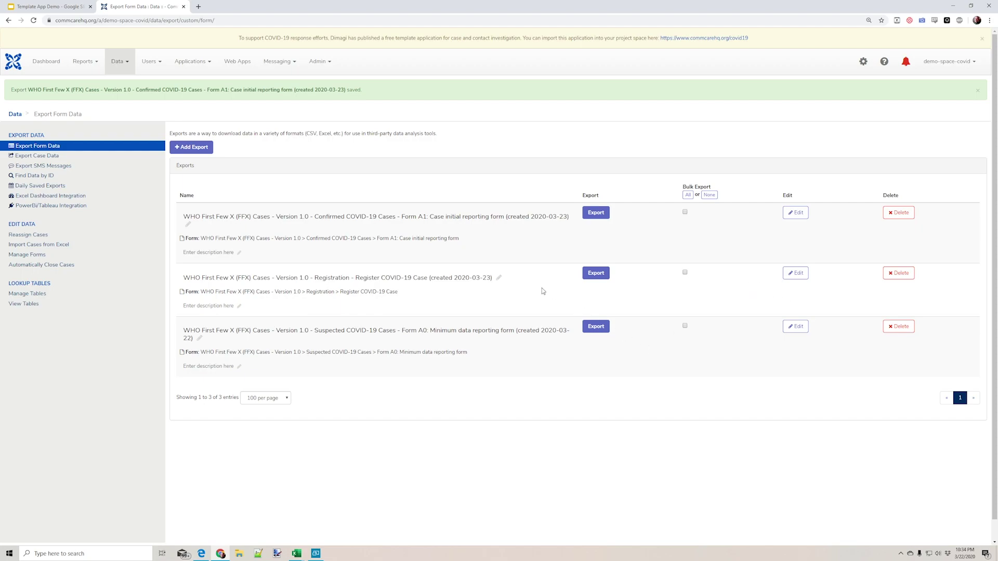
{"action": "left_click", "coordinate": [689, 195]}
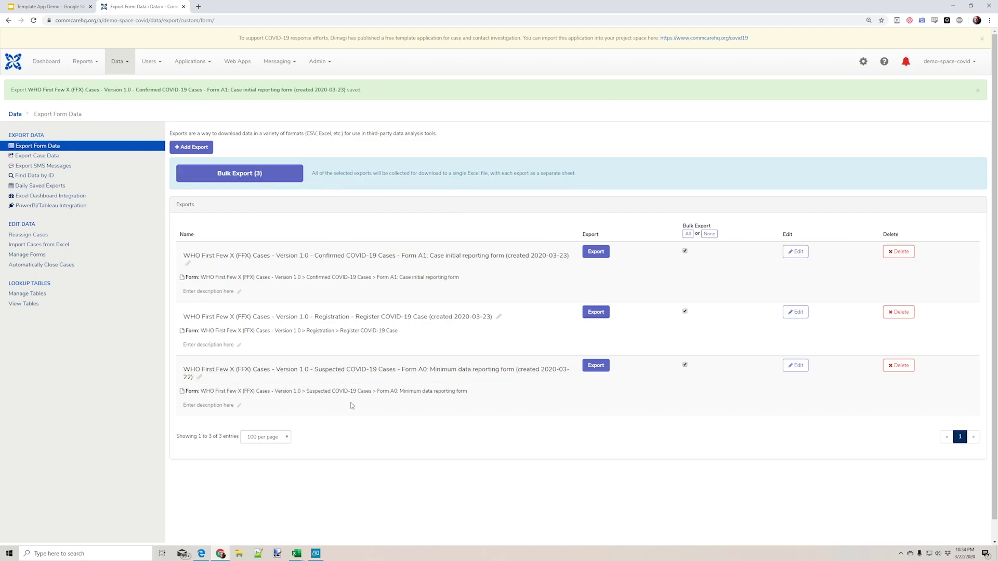
{"action": "left_click", "coordinate": [685, 251]}
{"action": "left_click", "coordinate": [685, 365]}
{"action": "left_click", "coordinate": [685, 252]}
{"action": "left_click", "coordinate": [258, 173]}
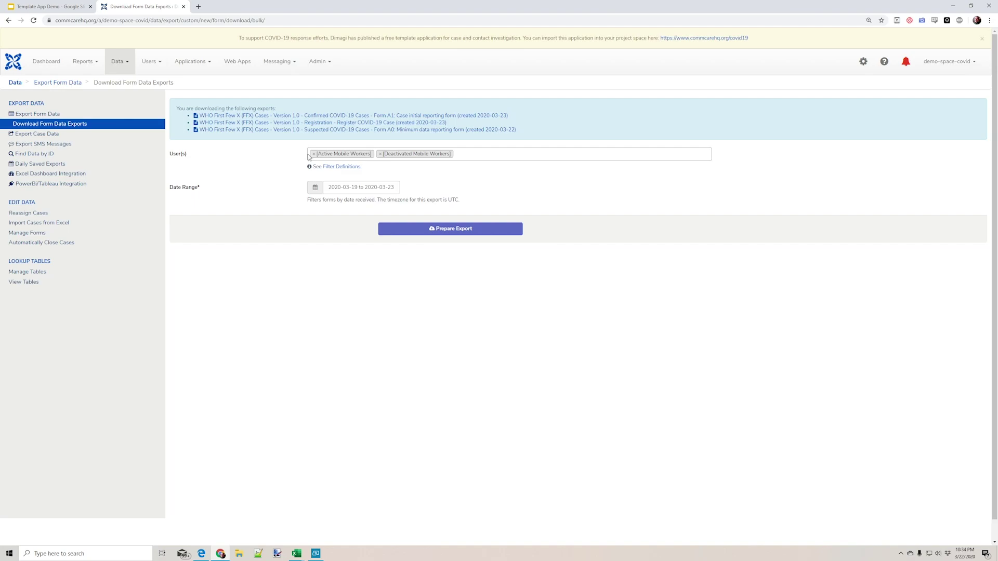
- Keep the default Users and Date Range filters, prepare the bulk form export and download the .xlsx
{"action": "left_click", "coordinate": [494, 155]}
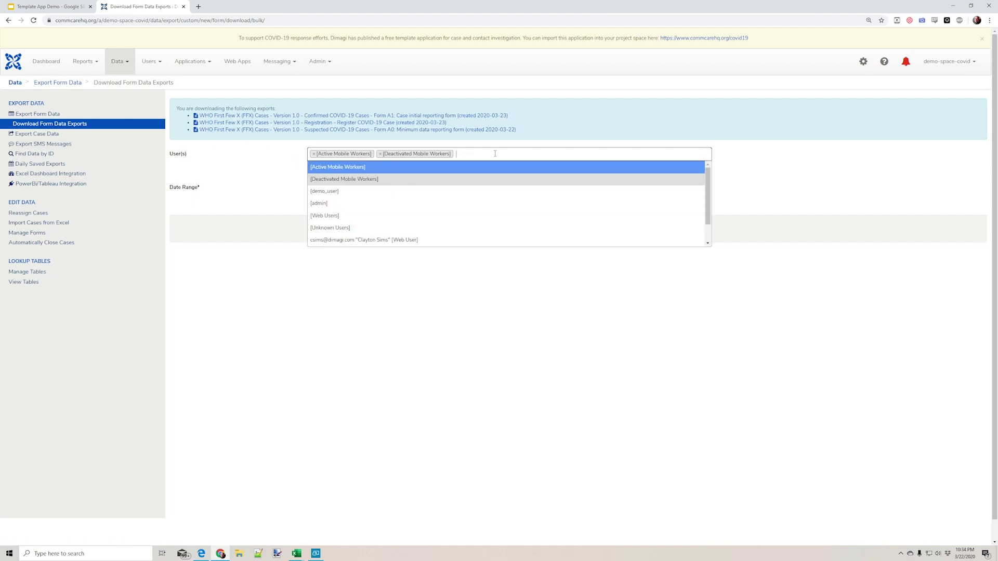
{"action": "left_click", "coordinate": [246, 175]}
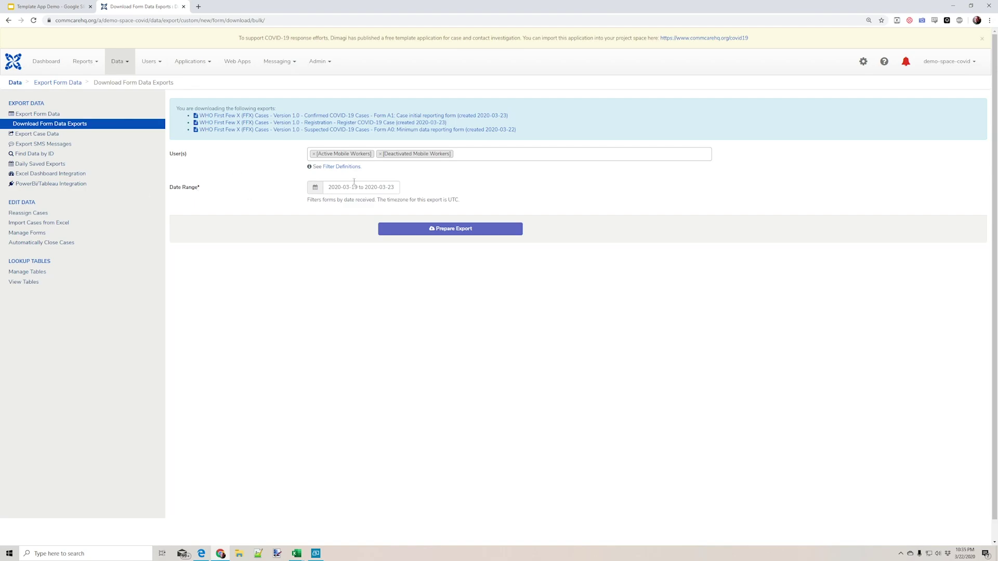
{"action": "left_click", "coordinate": [366, 188]}
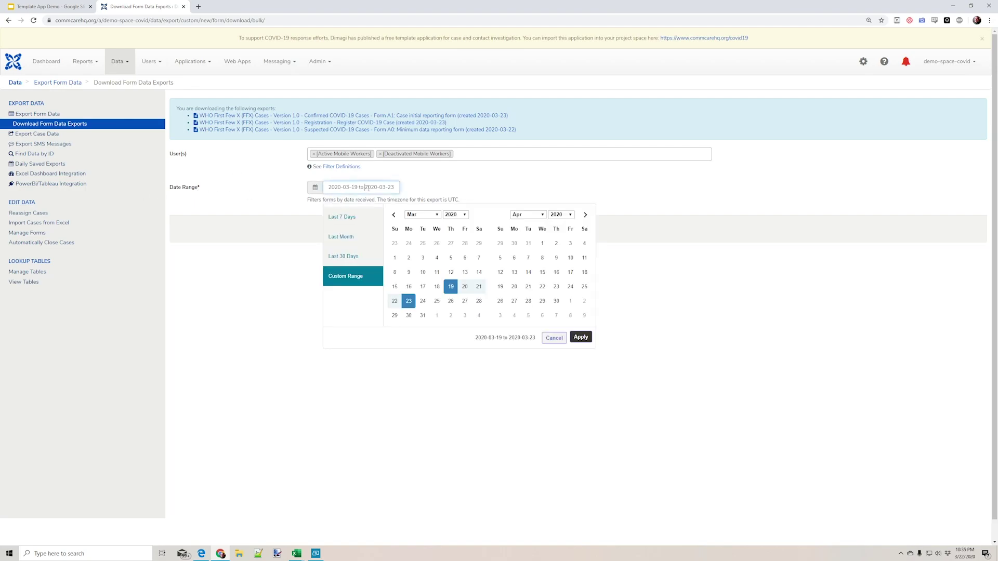
{"action": "left_click", "coordinate": [490, 187]}
{"action": "left_click", "coordinate": [460, 230]}
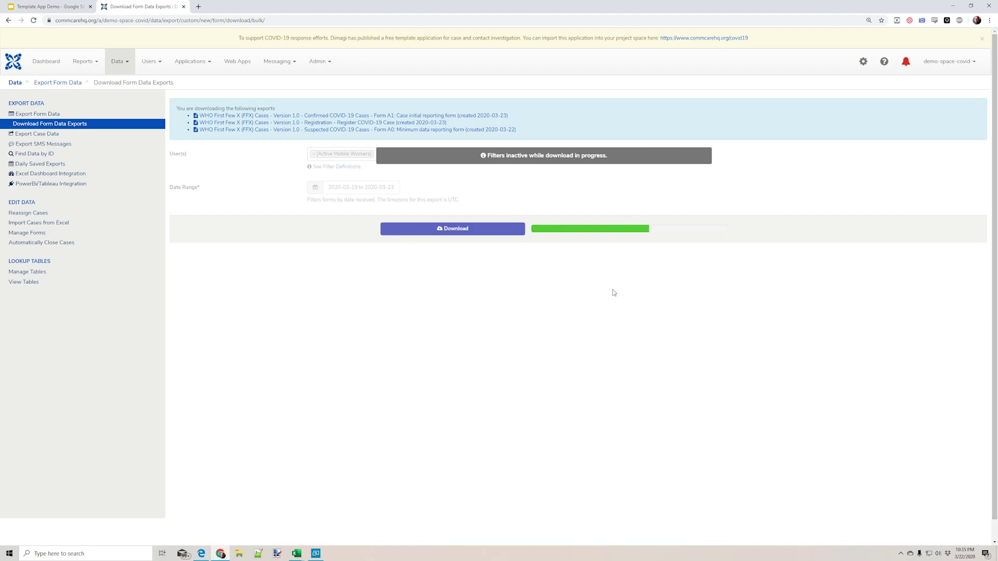
{"action": "left_click", "coordinate": [457, 229]}
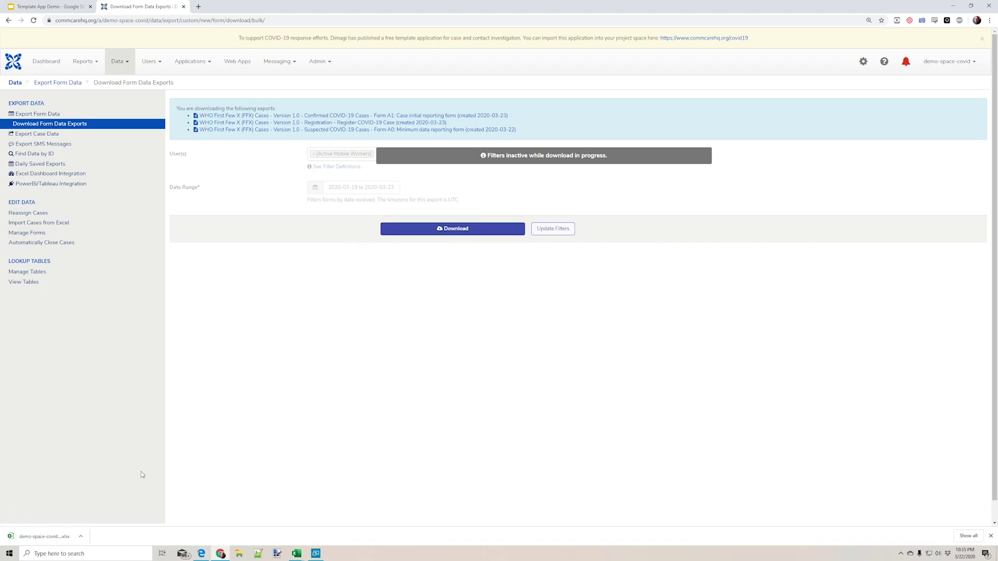
- Open the downloaded workbook, enable editing, and switch to the Case (created 2020-03-23)-Forms sheet
{"action": "left_click", "coordinate": [44, 536]}
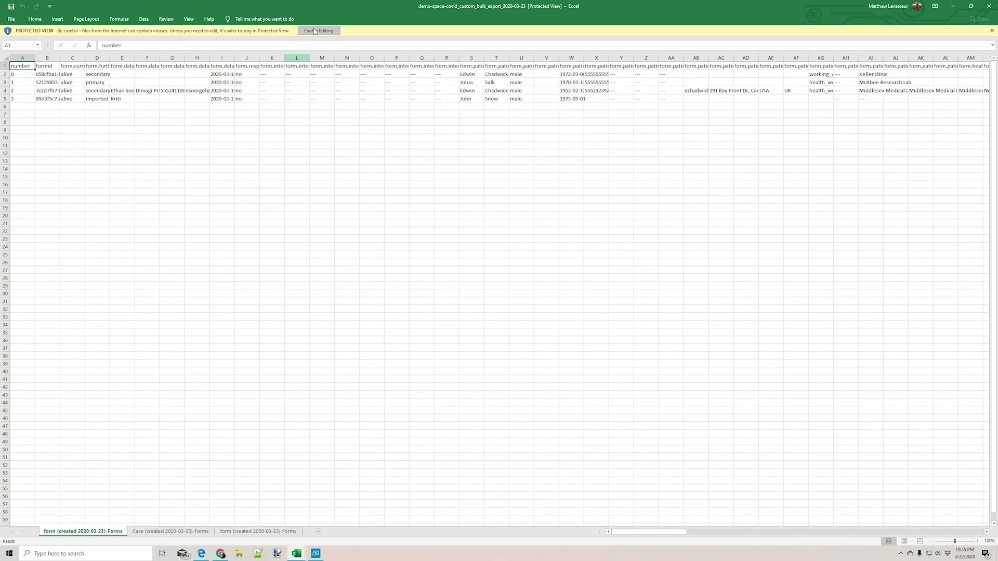
{"action": "left_click", "coordinate": [315, 31]}
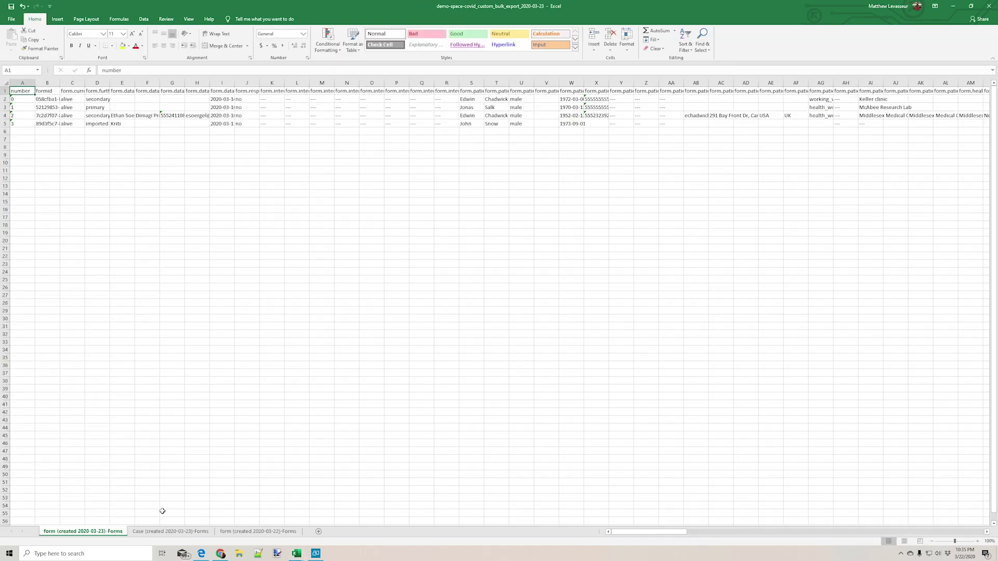
{"action": "left_click", "coordinate": [161, 531]}
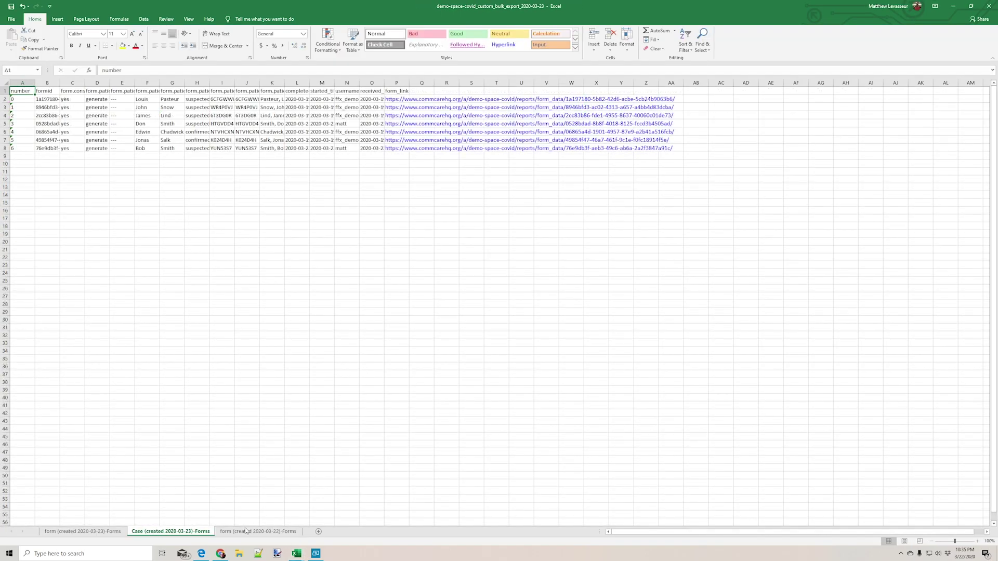
- AutoFit columns B through M so full headers, formids and case IDs like NTVHCXN show
{"action": "double_click", "coordinate": [84, 82]}
{"action": "double_click", "coordinate": [58, 83]}
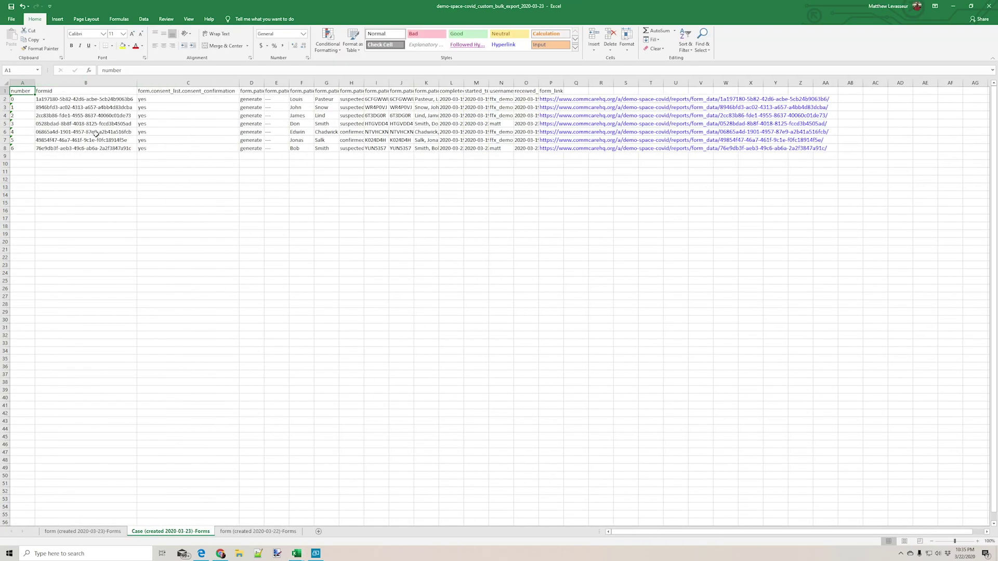
{"action": "left_click_drag", "start_coordinate": [69, 102], "coordinate": [70, 150]}
{"action": "left_click", "coordinate": [255, 97]}
{"action": "double_click", "coordinate": [263, 82]}
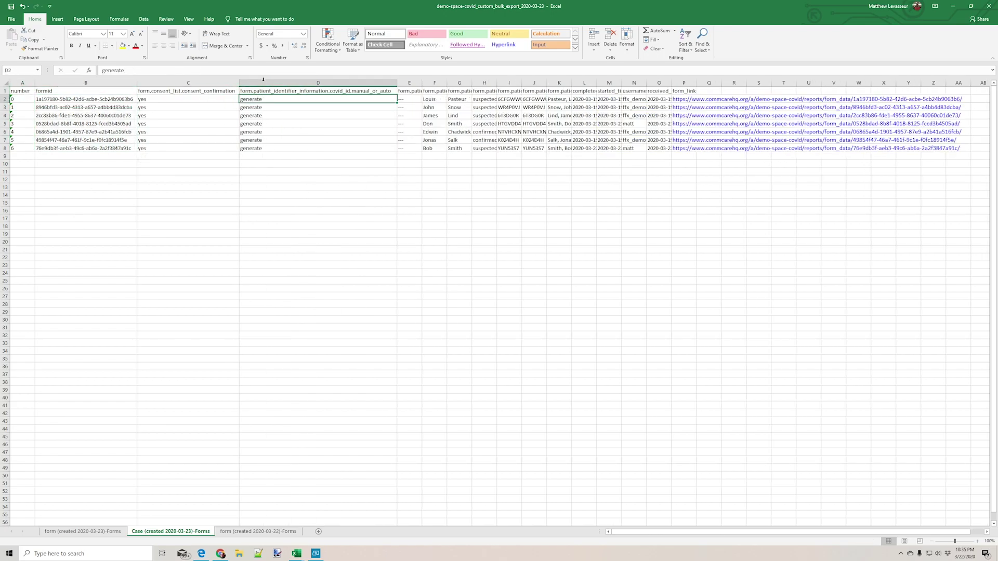
{"action": "left_click_drag", "start_coordinate": [610, 83], "coordinate": [209, 79]}
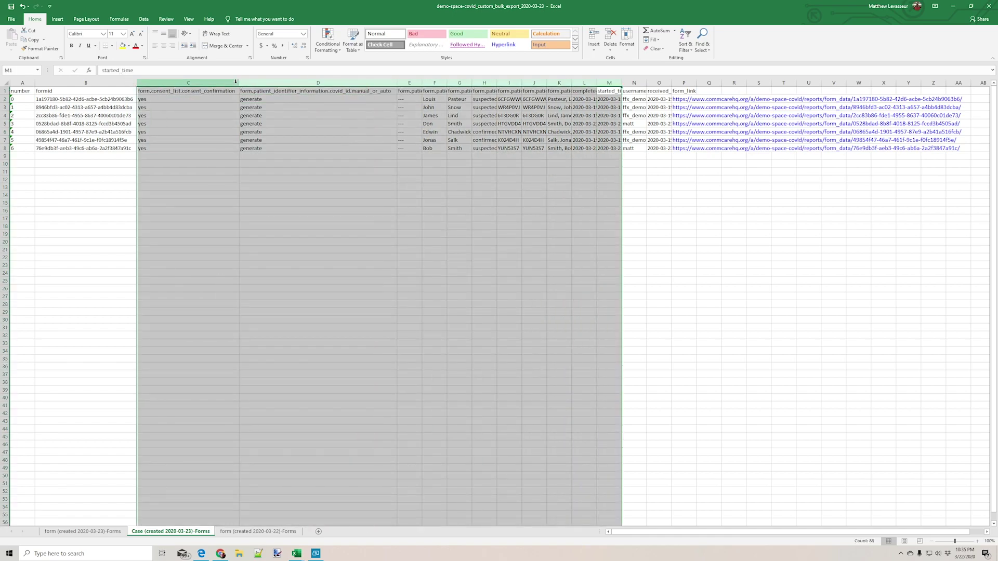
{"action": "double_click", "coordinate": [239, 82]}
{"action": "left_click", "coordinate": [597, 123]}
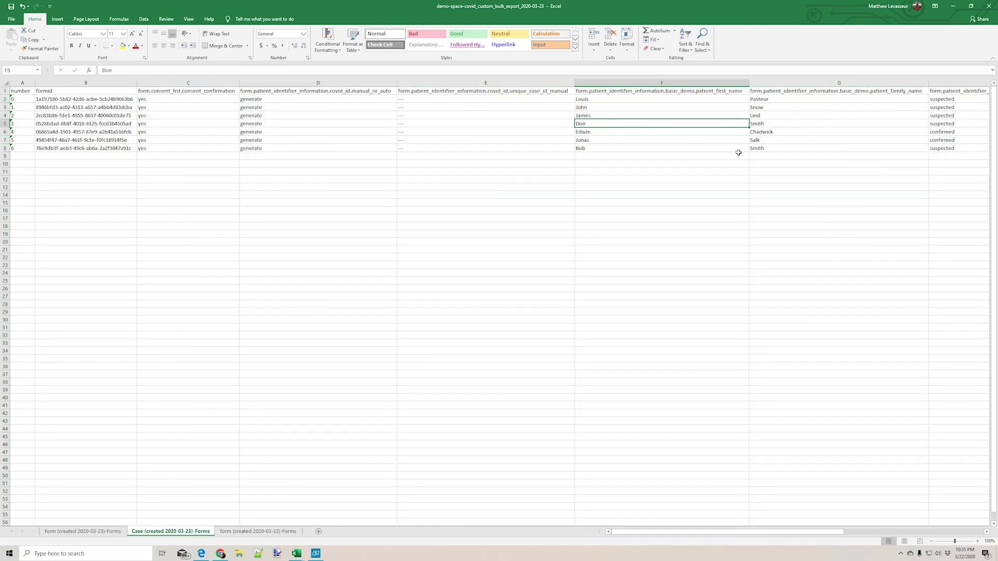
{"action": "key", "text": "Right"}
{"action": "key", "text": "Right"}
{"action": "key", "text": "Right"}
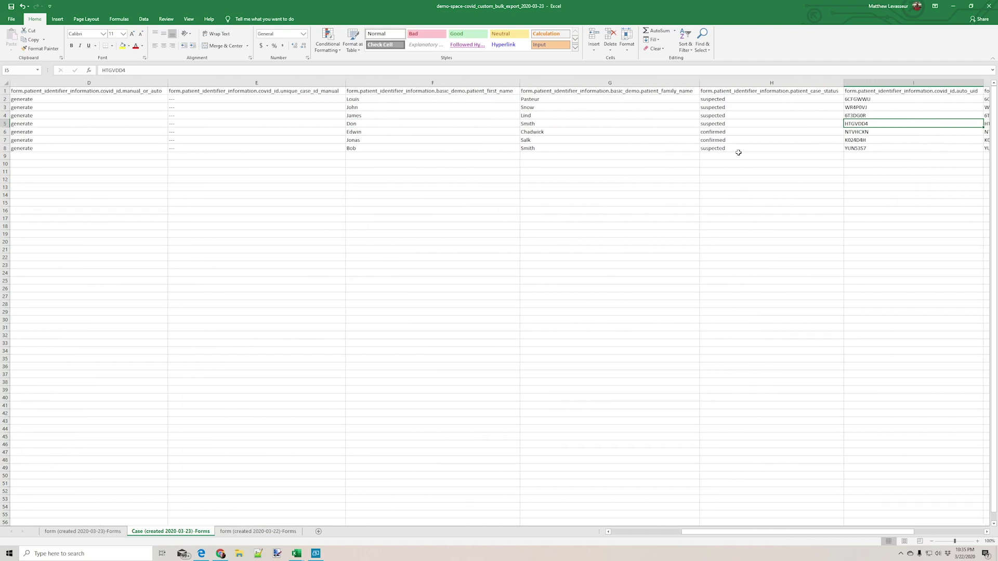
{"action": "left_click_drag", "start_coordinate": [872, 532], "coordinate": [947, 539]}
{"action": "left_click", "coordinate": [390, 134]}
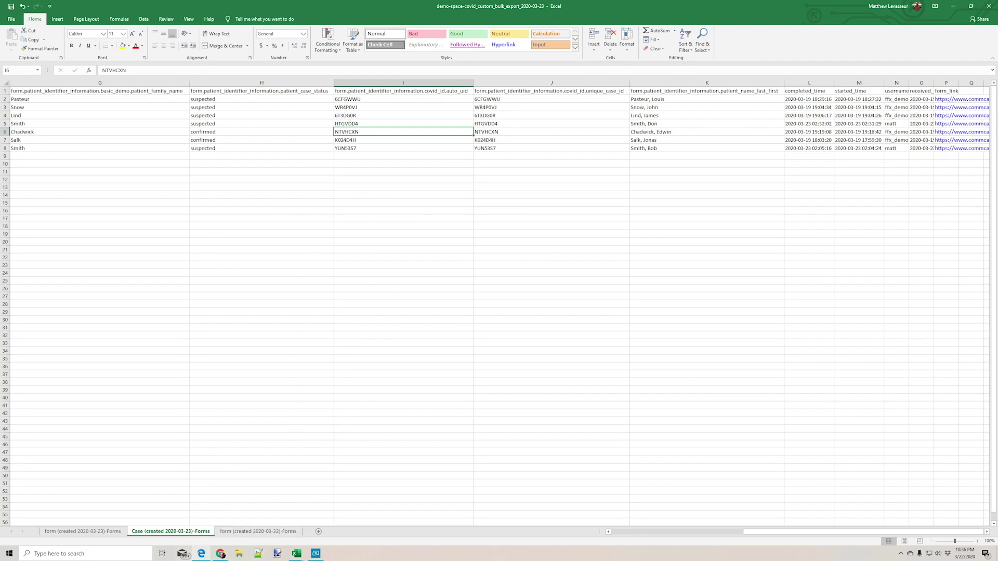
- Bring the WHO protocol PDF forward and browse the Form A0 pages 33–36, selecting 'Name of data collector'
{"action": "left_click", "coordinate": [205, 556]}
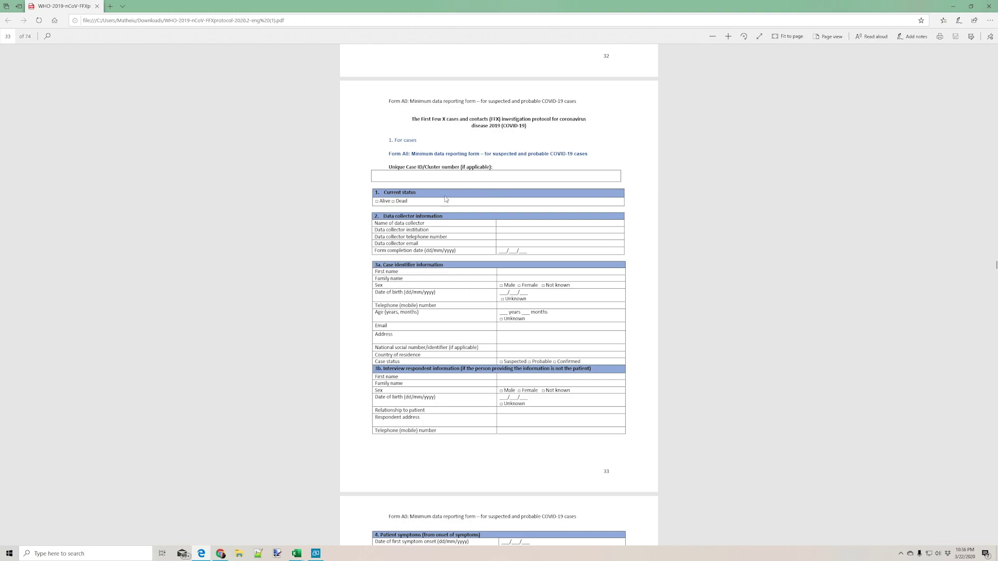
{"action": "scroll", "coordinate": [446, 220], "scroll_direction": "up", "scroll_amount": 3}
{"action": "scroll", "coordinate": [572, 213], "scroll_direction": "down", "scroll_amount": 4}
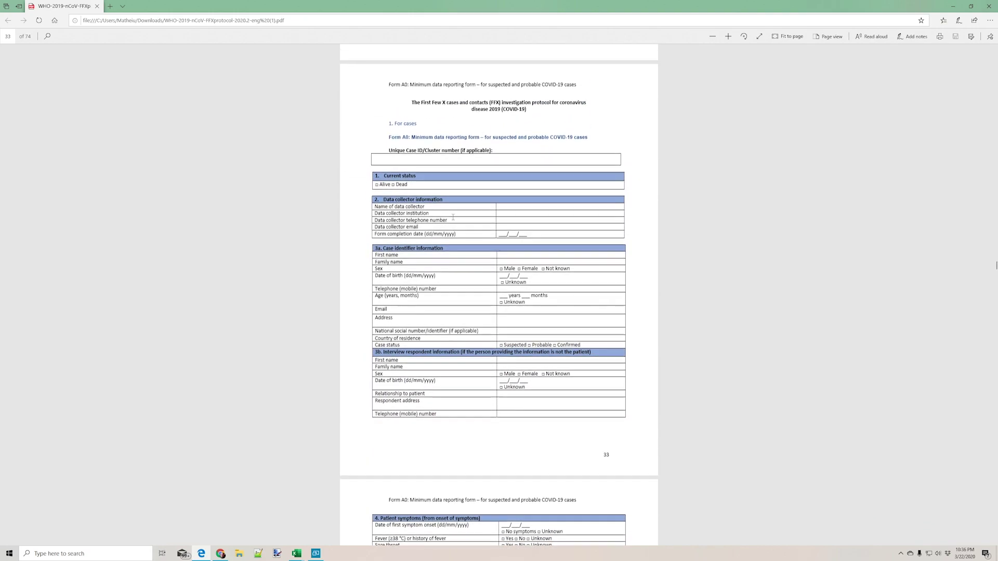
{"action": "scroll", "coordinate": [648, 205], "scroll_direction": "up", "scroll_amount": 1}
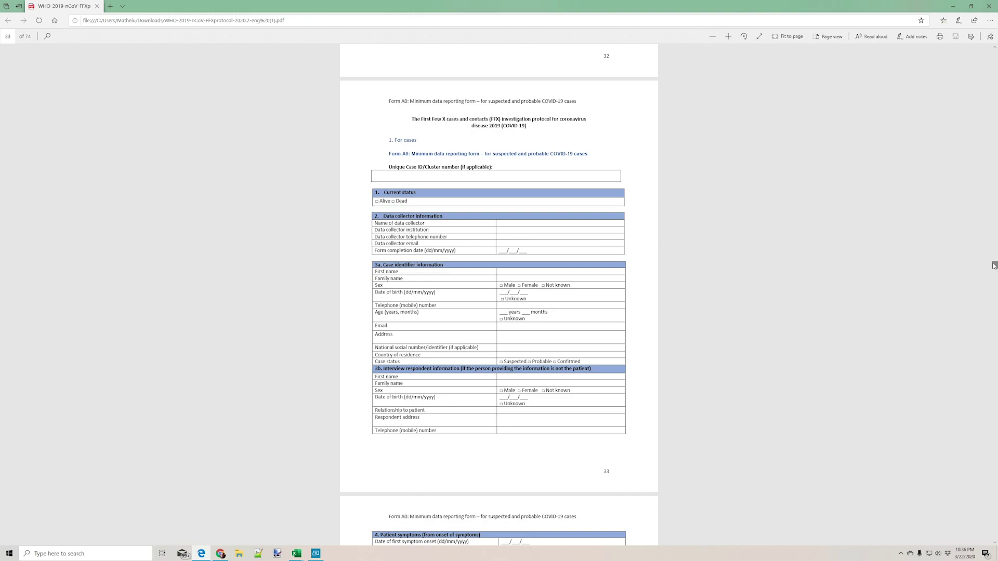
{"action": "left_click_drag", "start_coordinate": [994, 266], "coordinate": [994, 269]}
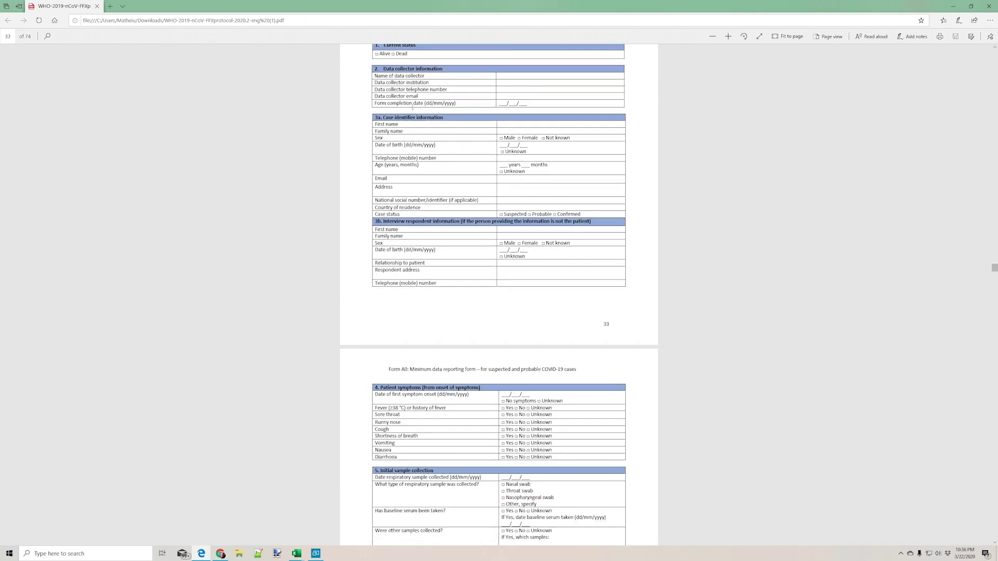
{"action": "scroll", "coordinate": [412, 107], "scroll_direction": "up", "scroll_amount": 2}
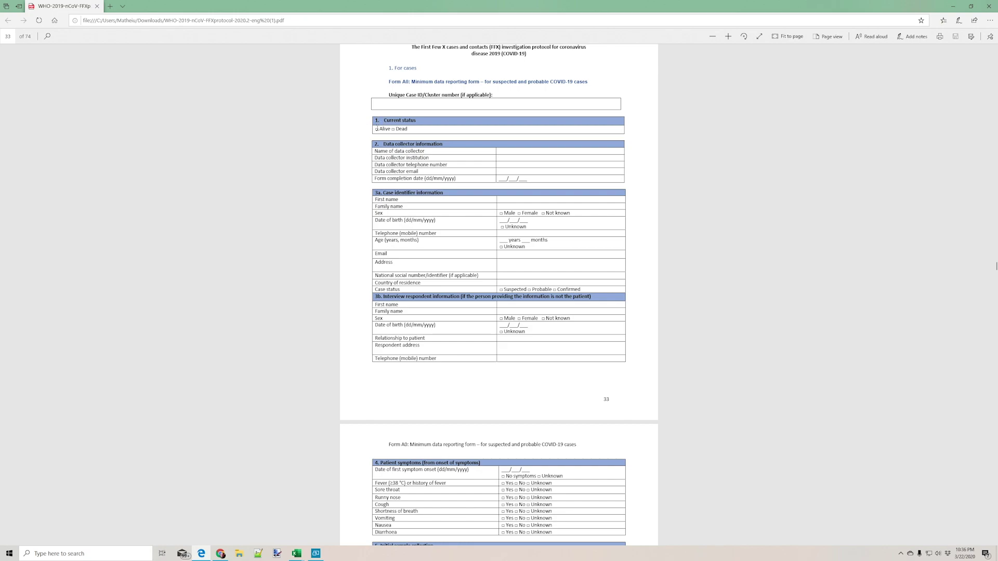
{"action": "left_click_drag", "start_coordinate": [375, 151], "coordinate": [409, 151]}
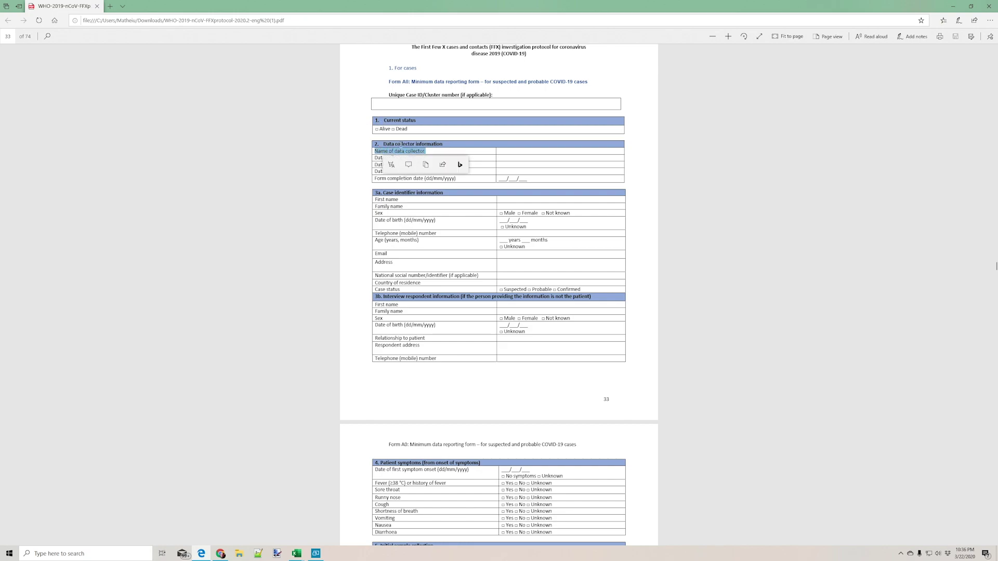
{"action": "scroll", "coordinate": [516, 315], "scroll_direction": "down", "scroll_amount": 15}
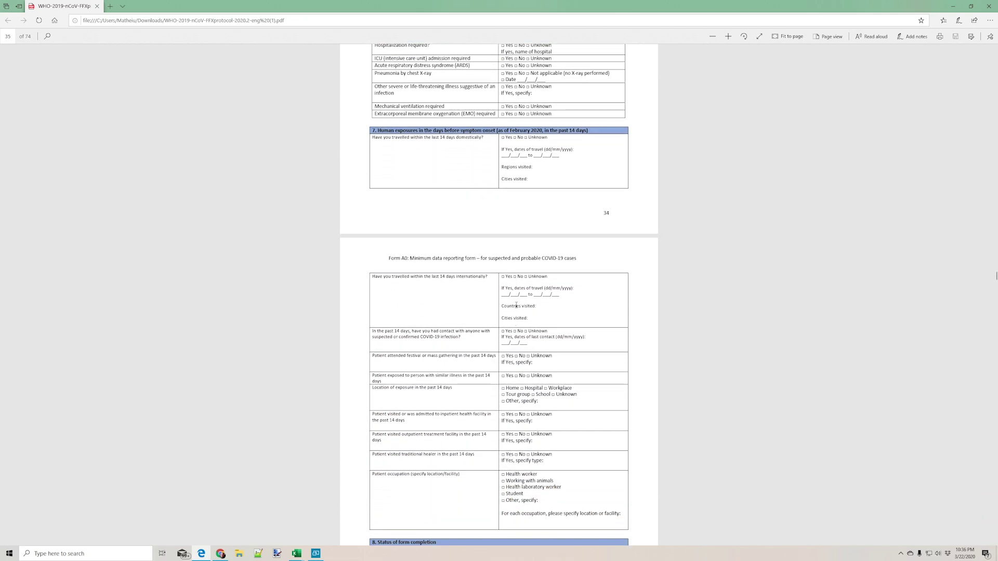
{"action": "scroll", "coordinate": [516, 315], "scroll_direction": "down", "scroll_amount": 5}
{"action": "scroll", "coordinate": [546, 219], "scroll_direction": "up", "scroll_amount": 3}
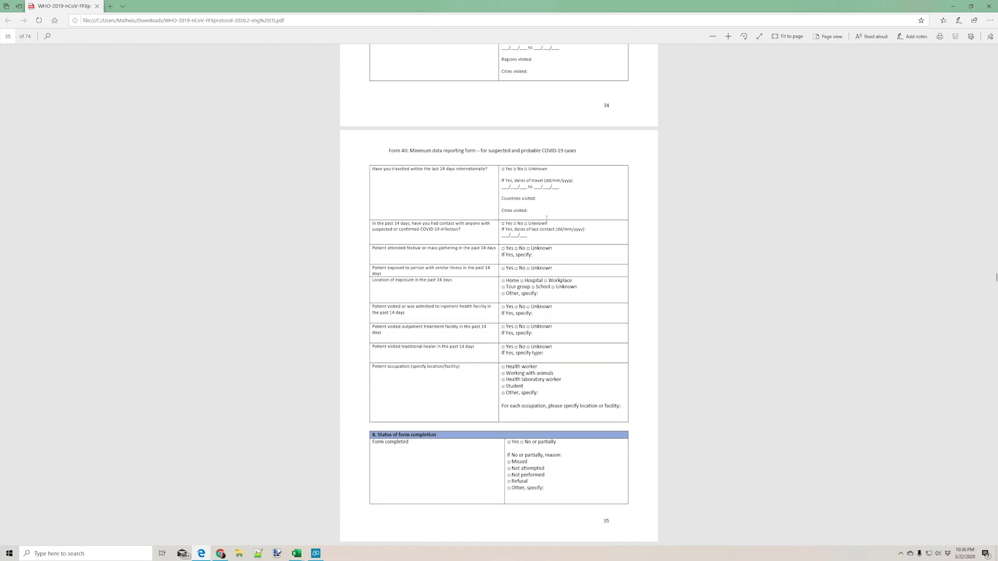
{"action": "scroll", "coordinate": [546, 219], "scroll_direction": "down", "scroll_amount": 10}
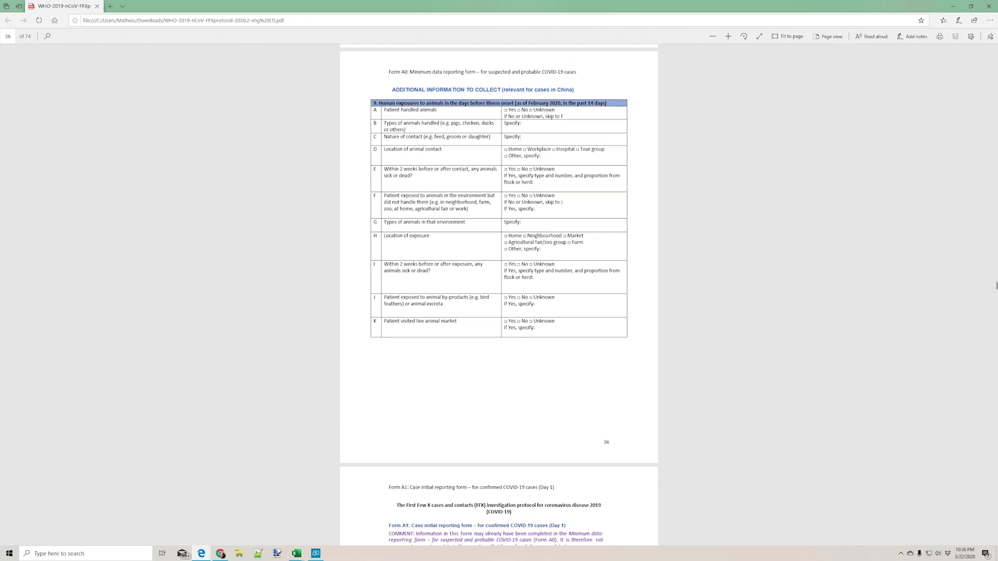
{"action": "left_click_drag", "start_coordinate": [994, 286], "coordinate": [994, 186]}
- Scroll the WHO protocol from page 21 to Table 1 on page 25
{"action": "scroll", "coordinate": [752, 237], "scroll_direction": "up", "scroll_amount": 5}
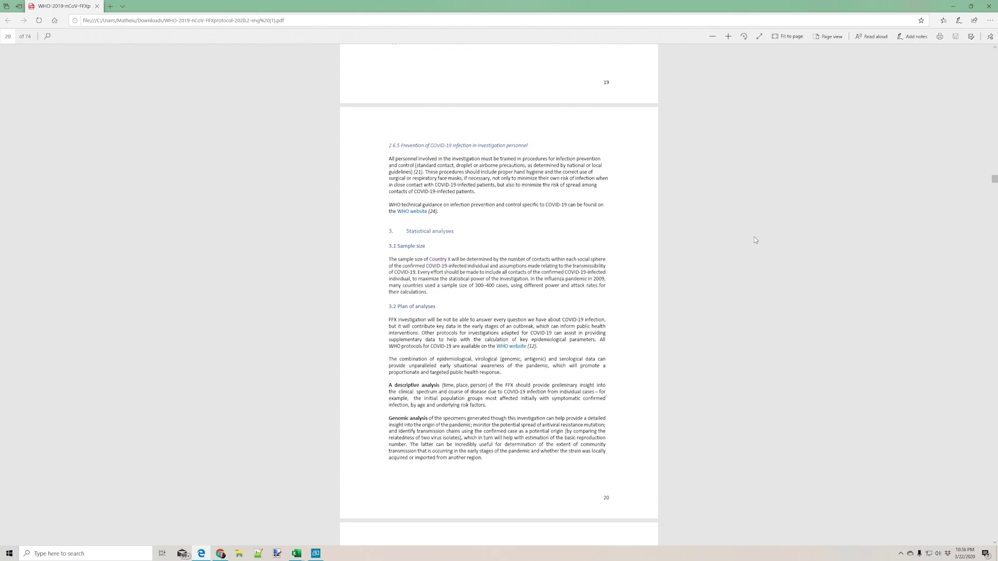
{"action": "scroll", "coordinate": [754, 244], "scroll_direction": "down", "scroll_amount": 6}
{"action": "scroll", "coordinate": [755, 245], "scroll_direction": "down", "scroll_amount": 1}
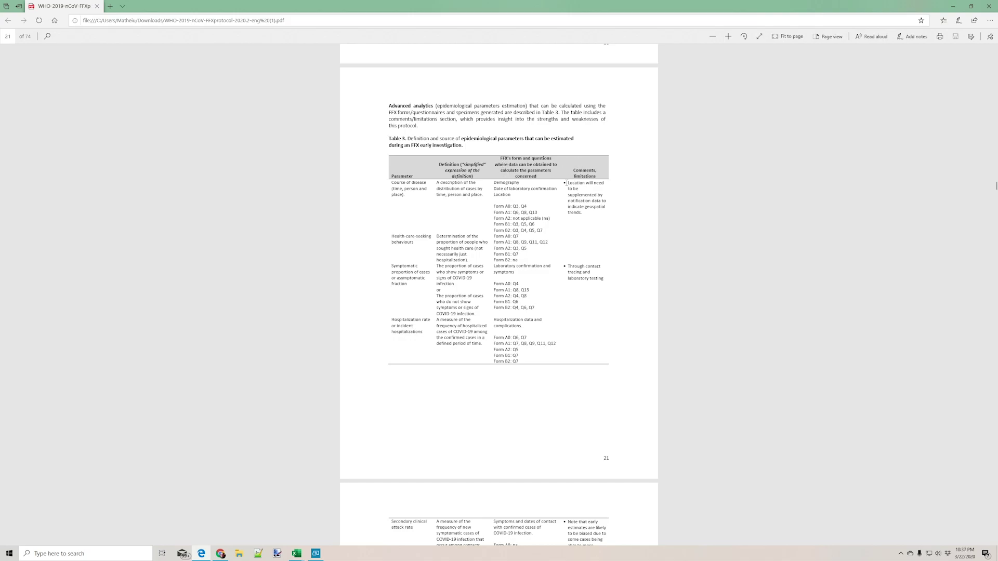
{"action": "scroll", "coordinate": [501, 258], "scroll_direction": "down", "scroll_amount": 3}
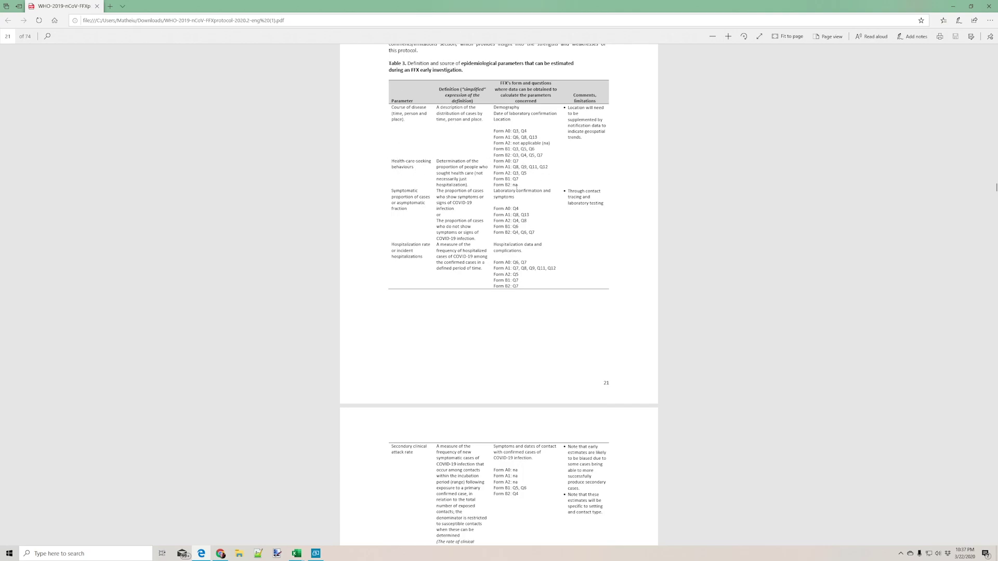
{"action": "scroll", "coordinate": [522, 184], "scroll_direction": "down", "scroll_amount": 9}
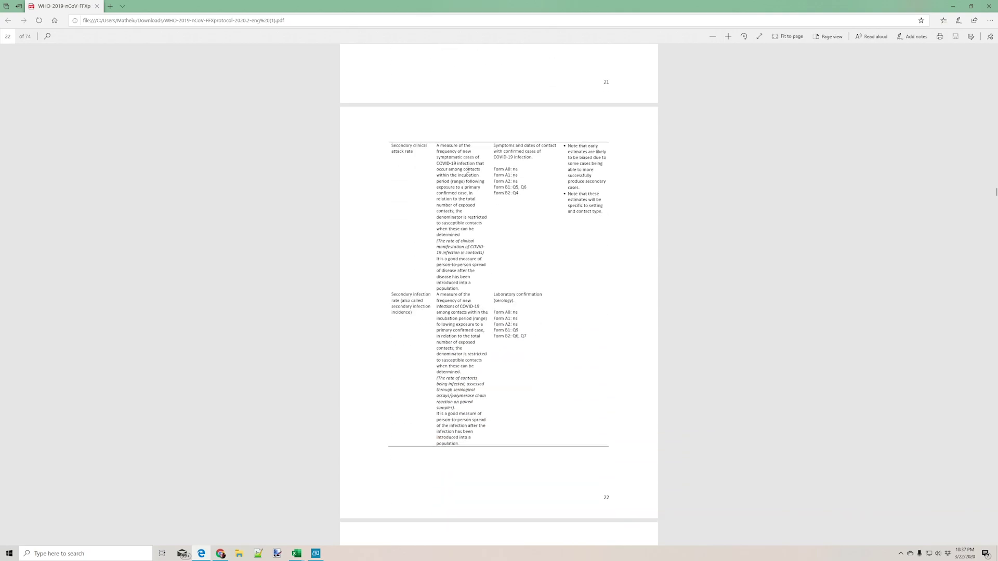
{"action": "scroll", "coordinate": [493, 150], "scroll_direction": "down", "scroll_amount": 11}
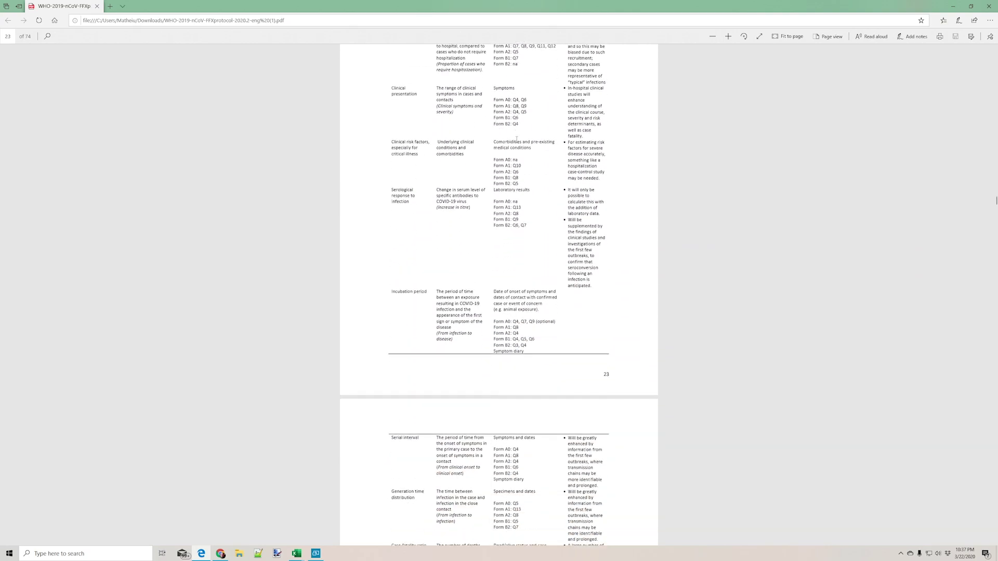
{"action": "scroll", "coordinate": [518, 136], "scroll_direction": "down", "scroll_amount": 12}
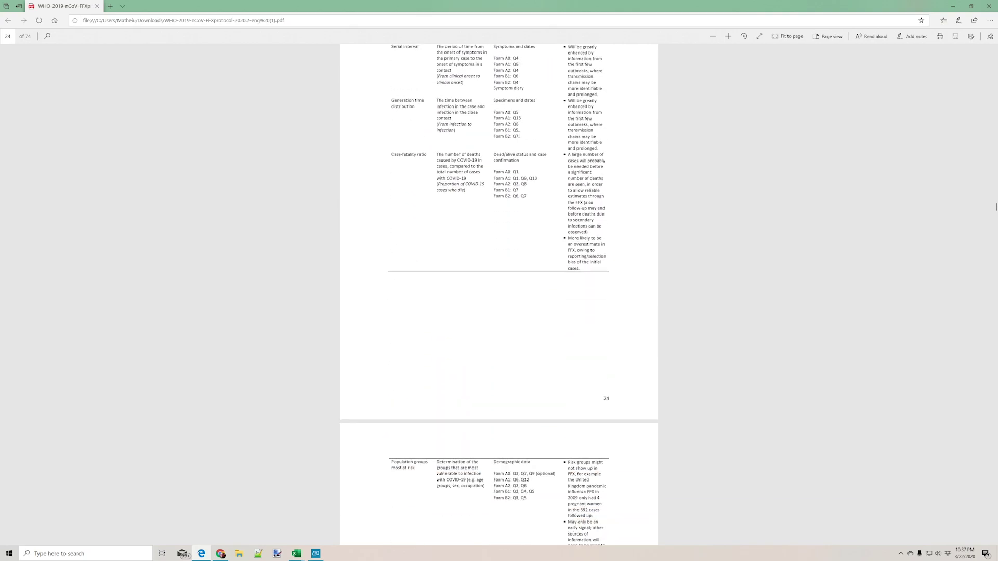
- Minimize Edge, return to CommCare HQ in Chrome, and open the Export Case Data page
{"action": "left_click", "coordinate": [953, 6]}
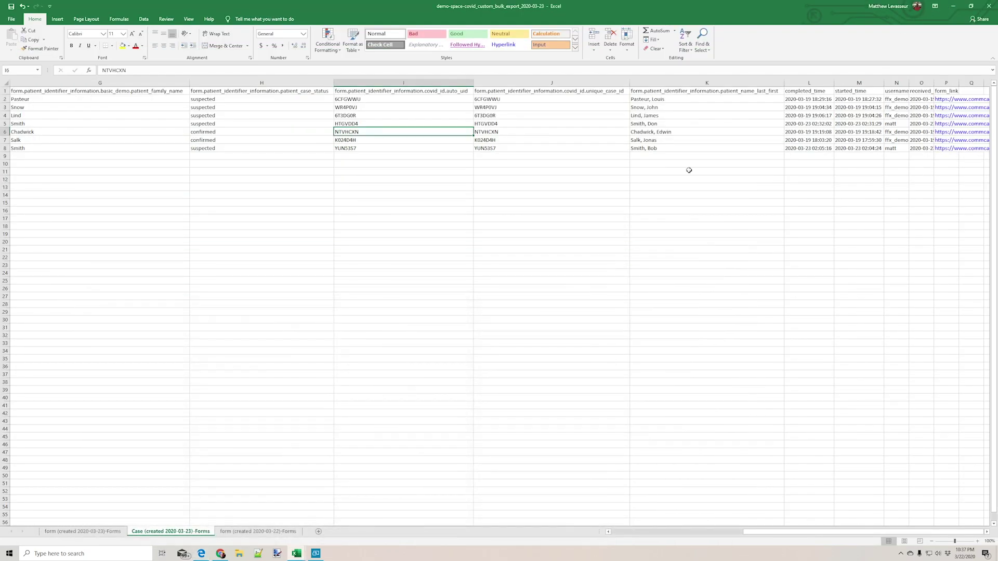
{"action": "left_click", "coordinate": [303, 281]}
{"action": "left_click", "coordinate": [221, 554]}
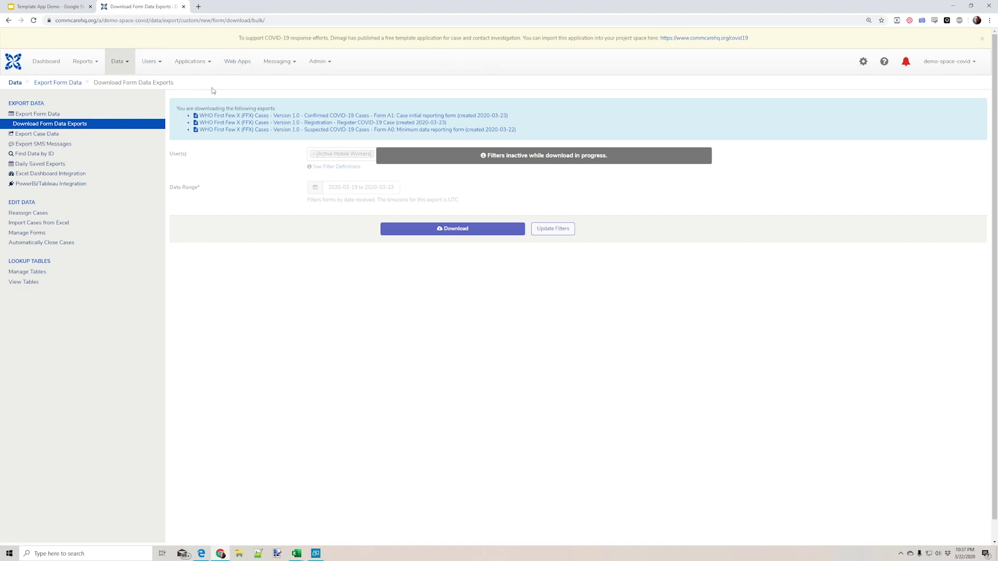
{"action": "left_click", "coordinate": [48, 136]}
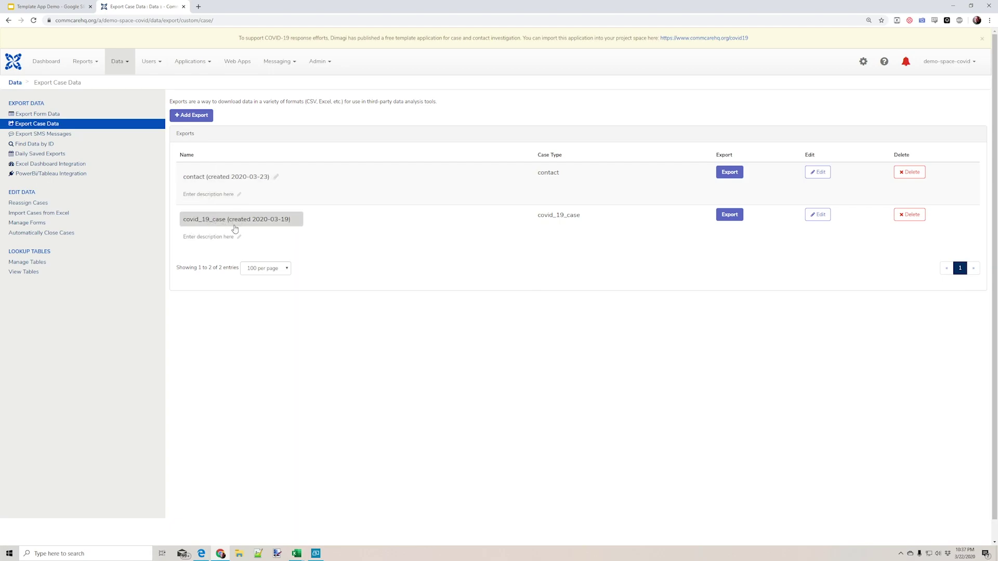
- Add a case export for the WHO FFX Cases - Version 1.0 app with case type covid_virology
{"action": "left_click", "coordinate": [200, 116]}
{"action": "left_click", "coordinate": [442, 77]}
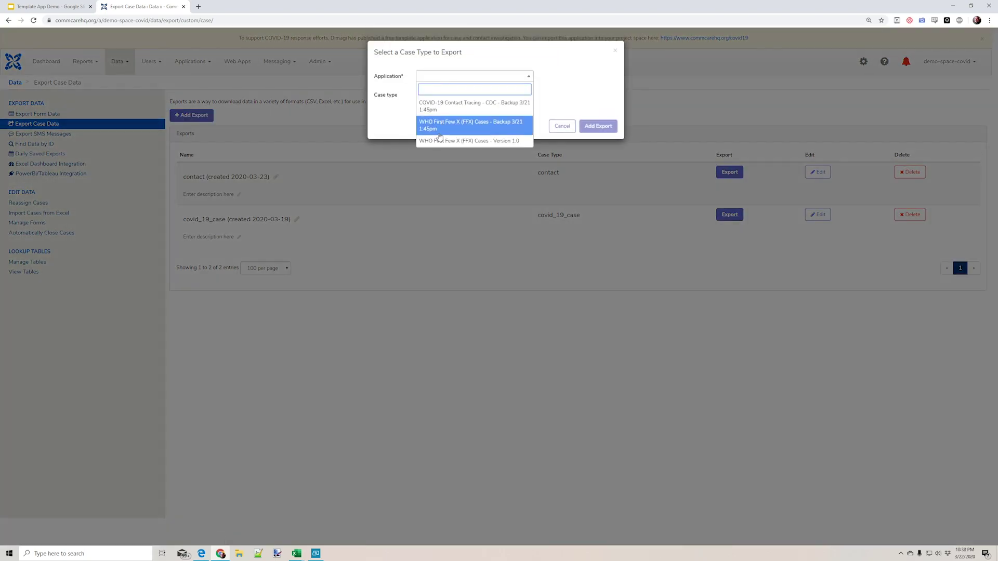
{"action": "left_click", "coordinate": [442, 141]}
{"action": "left_click", "coordinate": [438, 95]}
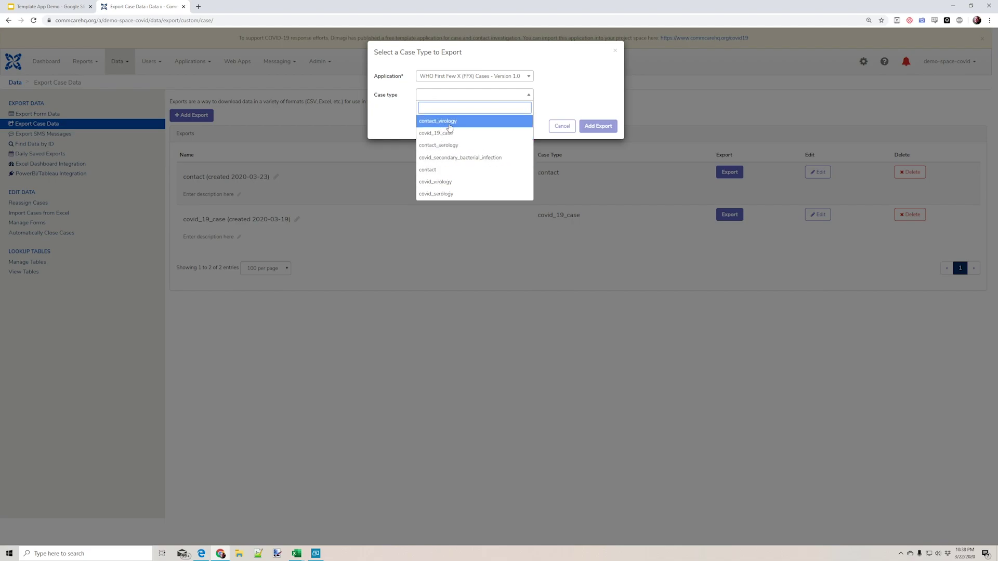
{"action": "left_click", "coordinate": [450, 182]}
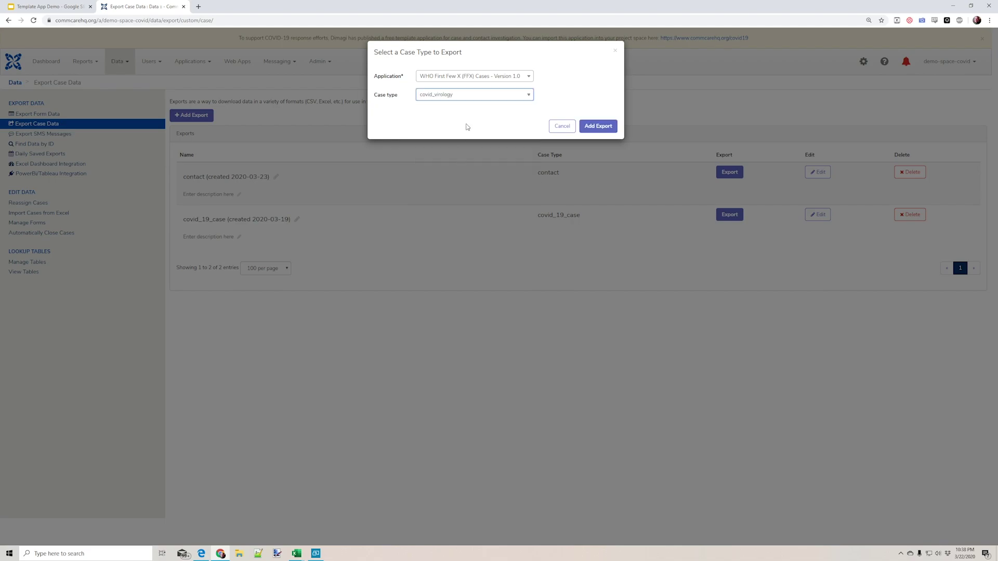
{"action": "left_click", "coordinate": [597, 130]}
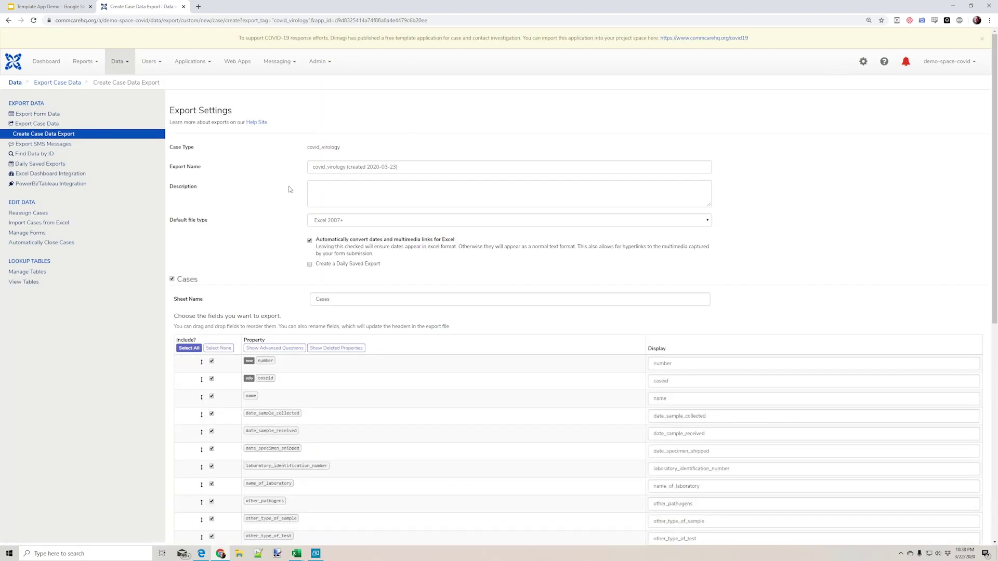
- Move date_sample_received above date_sample_collected and create the export
{"action": "scroll", "coordinate": [293, 191], "scroll_direction": "down", "scroll_amount": 3}
{"action": "scroll", "coordinate": [299, 185], "scroll_direction": "down", "scroll_amount": 2}
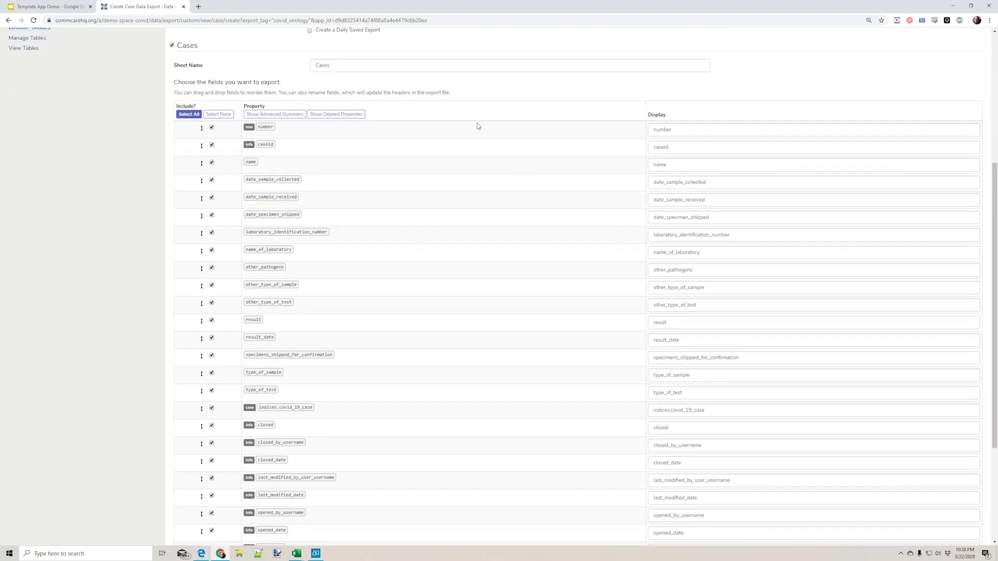
{"action": "scroll", "coordinate": [312, 147], "scroll_direction": "down", "scroll_amount": 2}
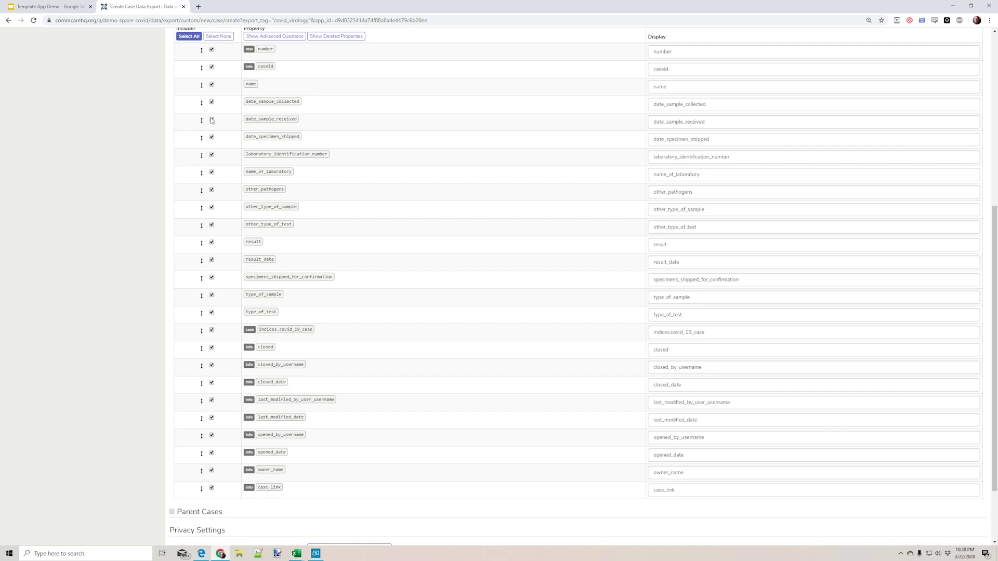
{"action": "left_click_drag", "start_coordinate": [201, 122], "coordinate": [203, 102]}
{"action": "scroll", "coordinate": [366, 189], "scroll_direction": "down", "scroll_amount": 2}
{"action": "left_click", "coordinate": [326, 500]}
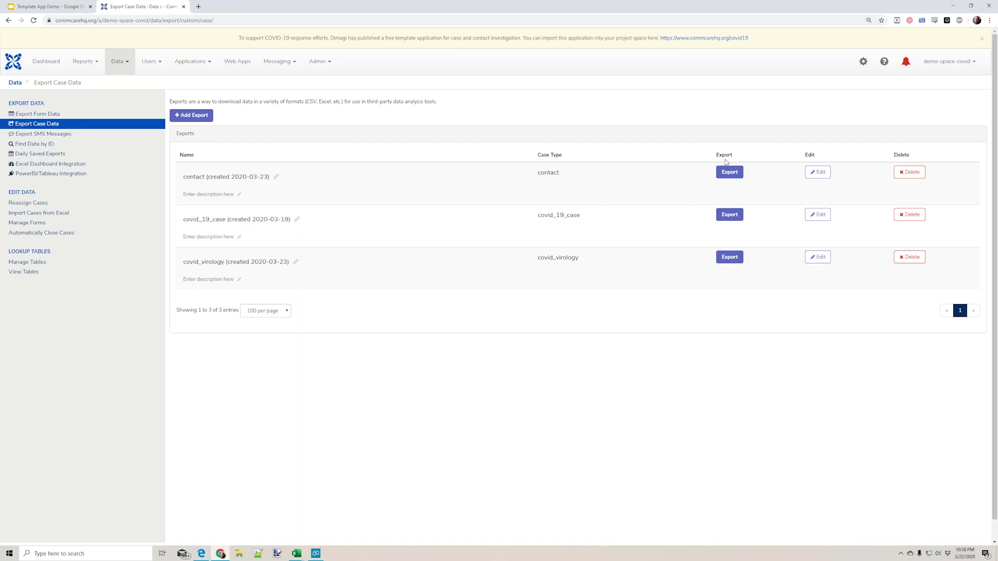
- Prepare the covid_19_case export, download it as .xlsx, and open the workbook in Excel
{"action": "left_click", "coordinate": [730, 214]}
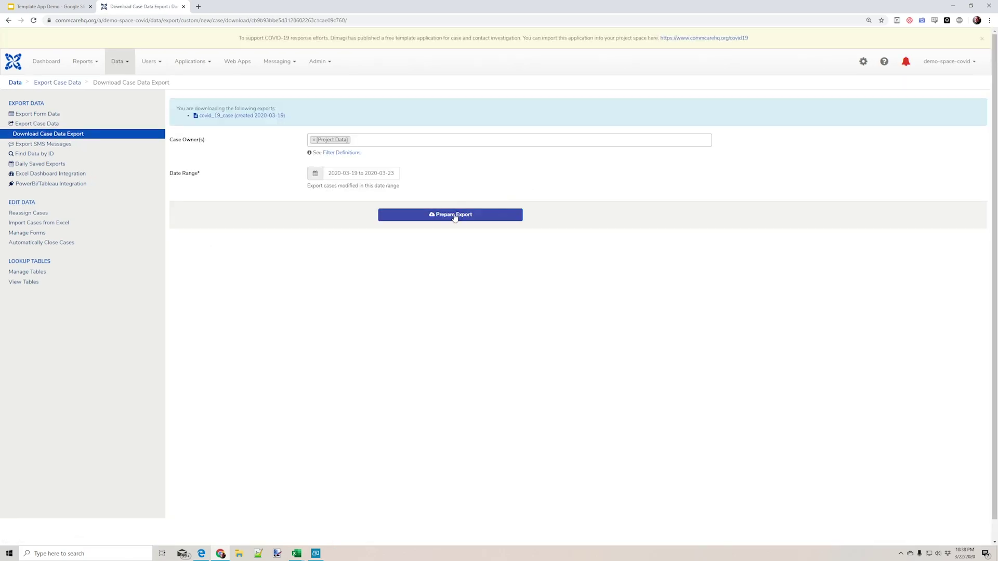
{"action": "left_click", "coordinate": [454, 216]}
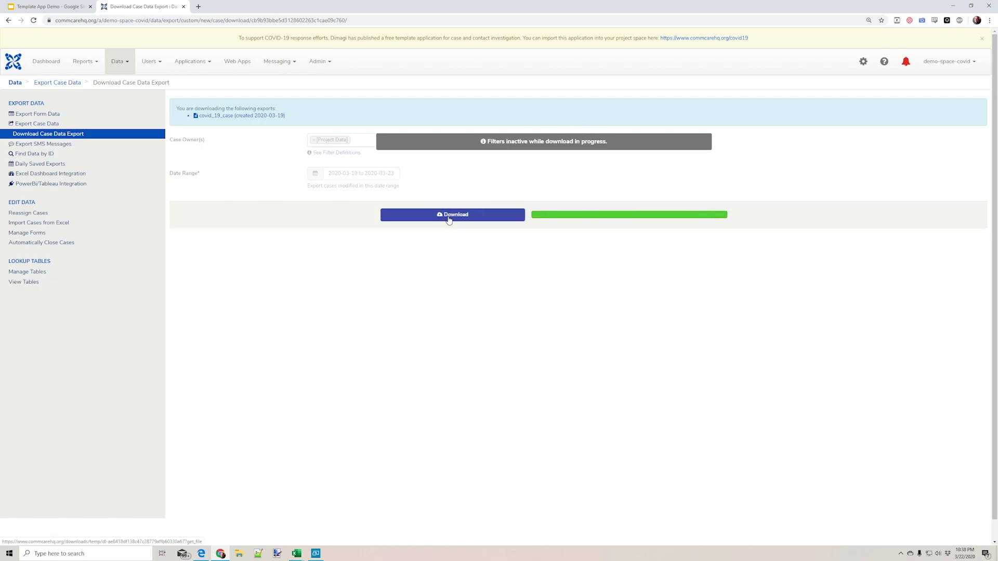
{"action": "left_click", "coordinate": [449, 216]}
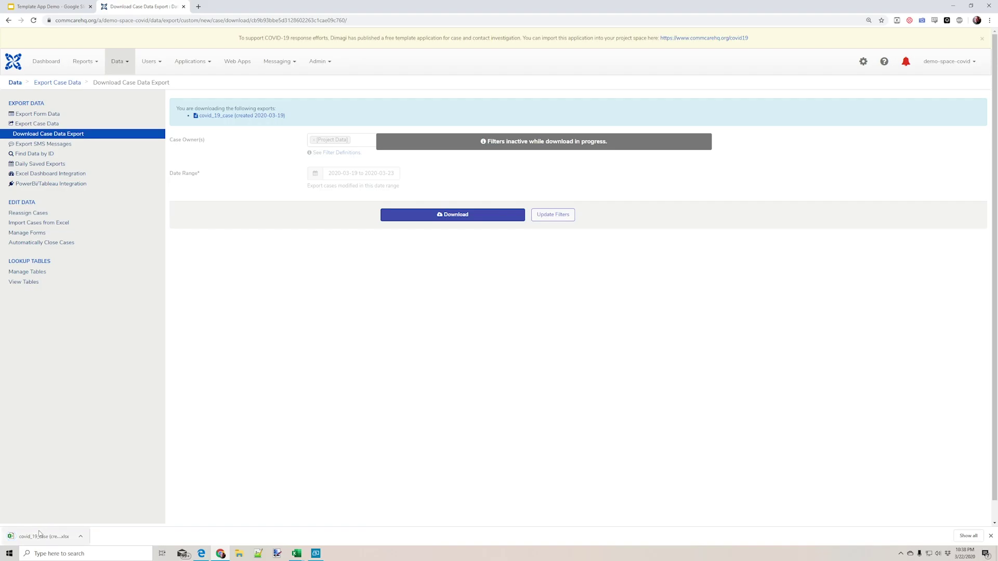
{"action": "left_click", "coordinate": [39, 536]}
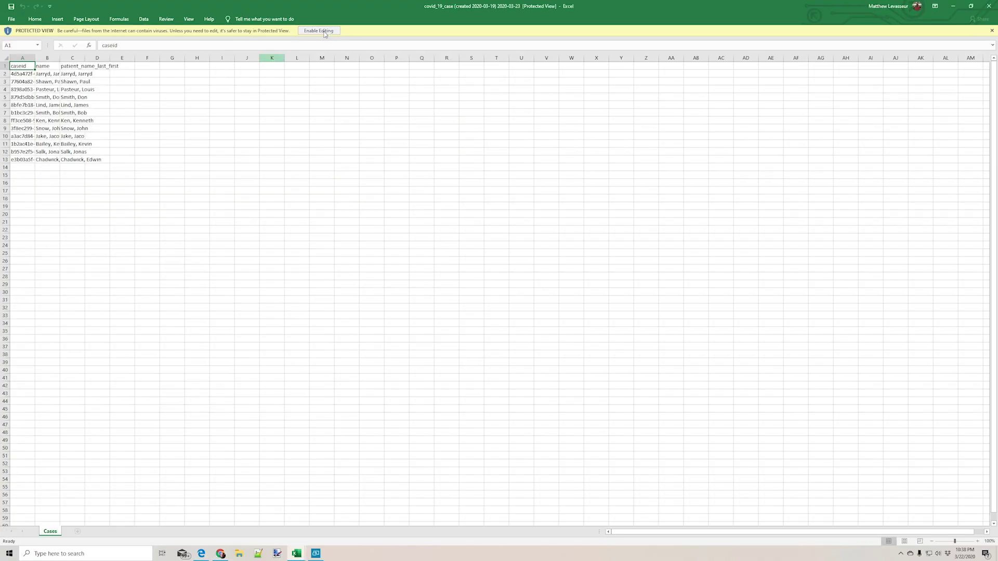
- Enable editing, autofit columns A–C for case IDs and names, then minimize to reveal the bulk export workbook
{"action": "left_click", "coordinate": [318, 30]}
{"action": "left_click", "coordinate": [225, 183]}
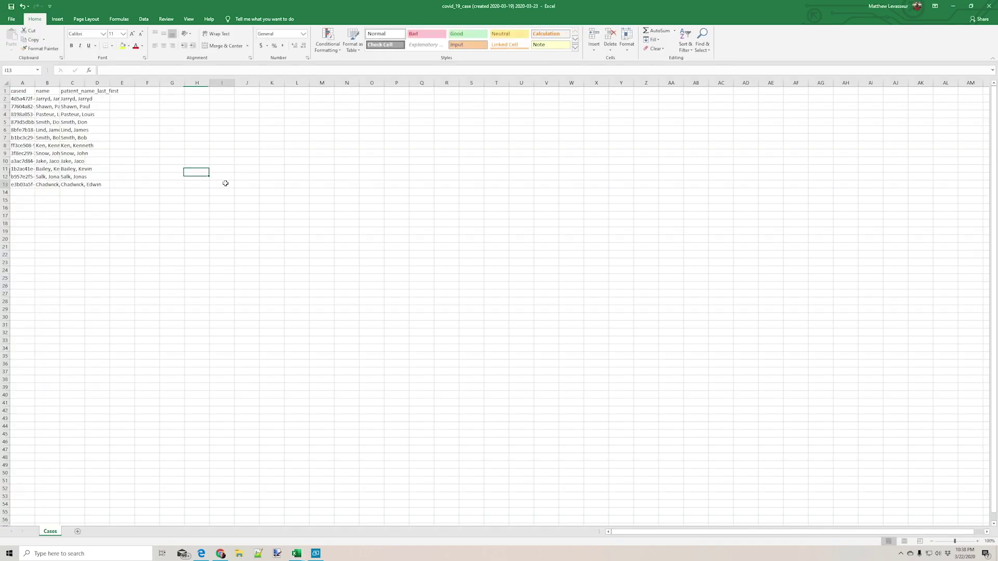
{"action": "double_click", "coordinate": [34, 83]}
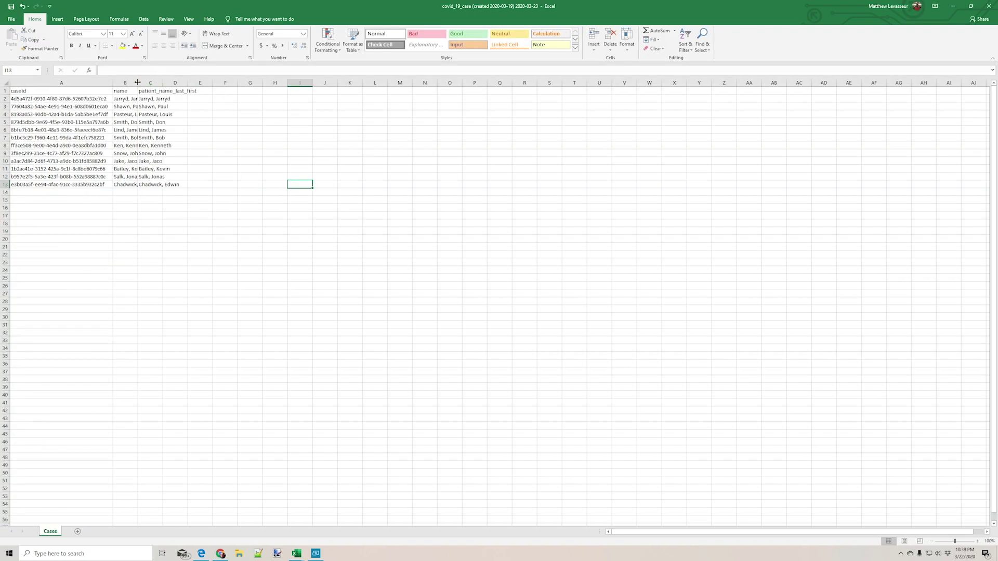
{"action": "double_click", "coordinate": [139, 83]}
{"action": "double_click", "coordinate": [181, 83]}
{"action": "left_click", "coordinate": [215, 198]}
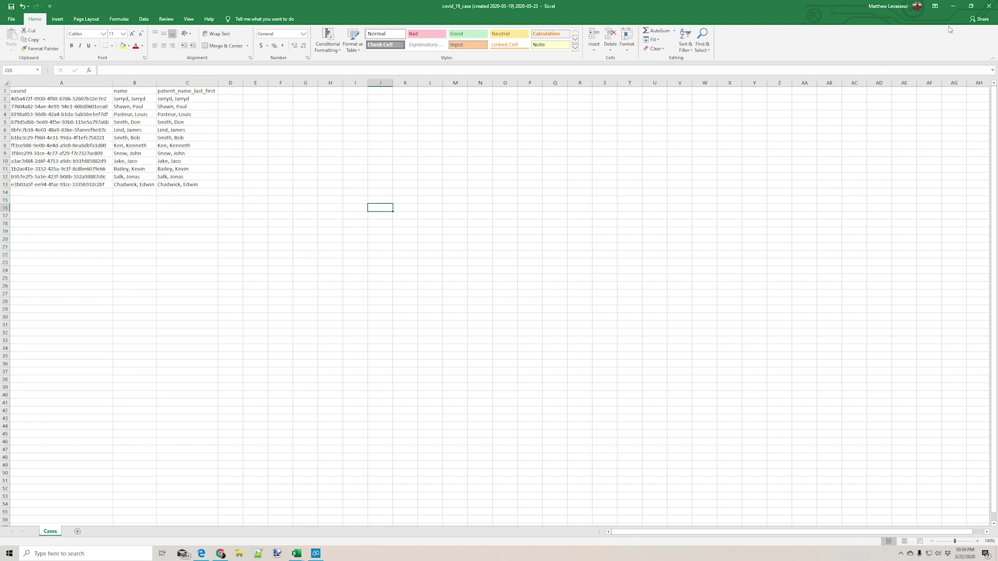
{"action": "left_click", "coordinate": [989, 6]}
{"action": "left_click", "coordinate": [594, 241]}
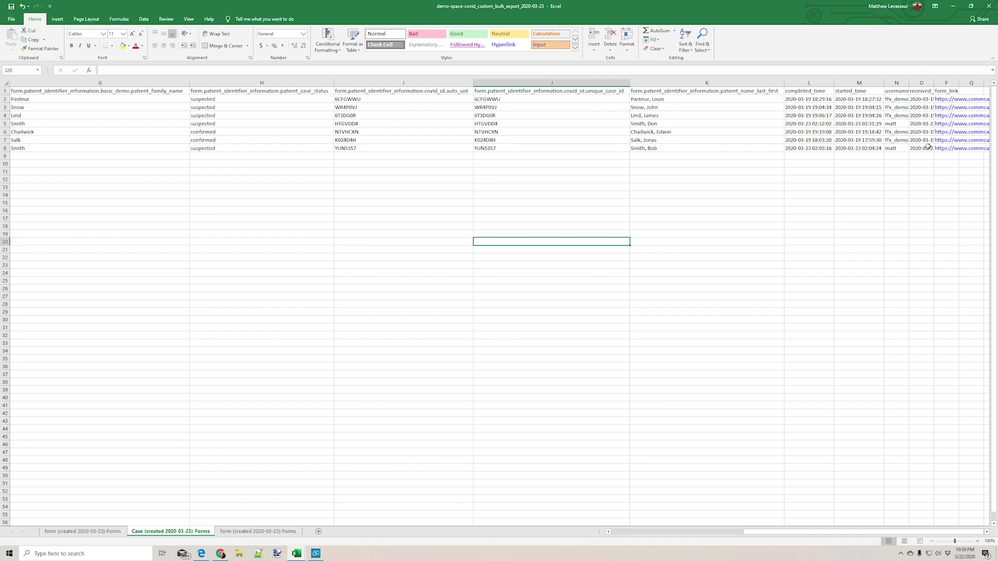
- Minimize Excel to bring back the covid_19_case Download Case Data Export page
{"action": "left_click", "coordinate": [957, 7]}
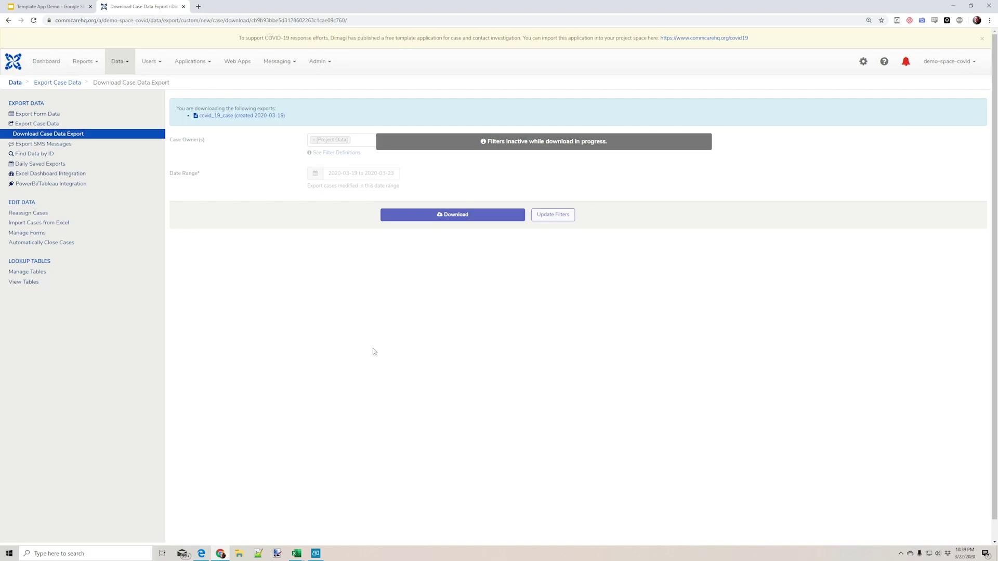